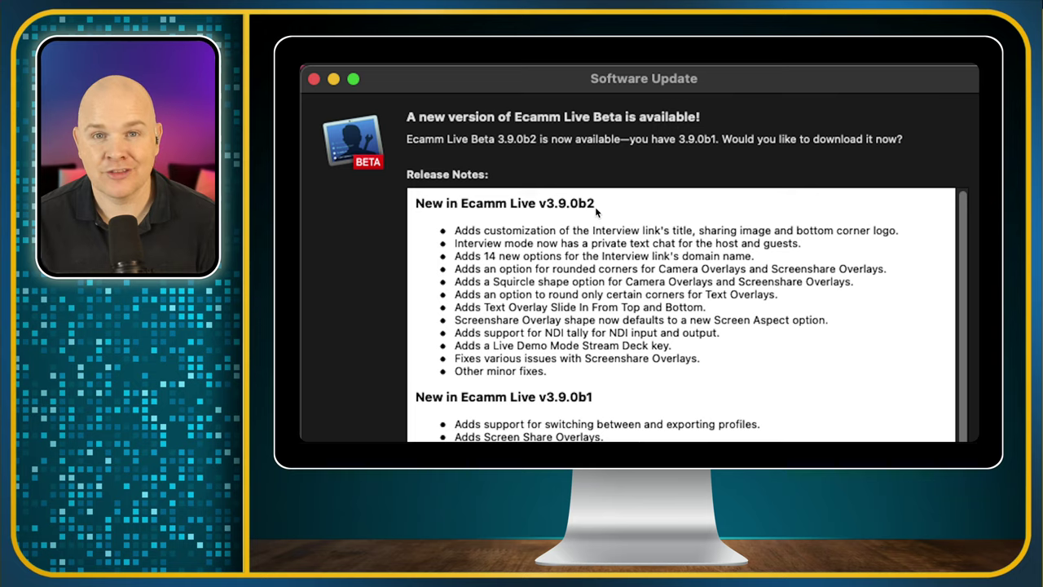
left_click(607, 205)
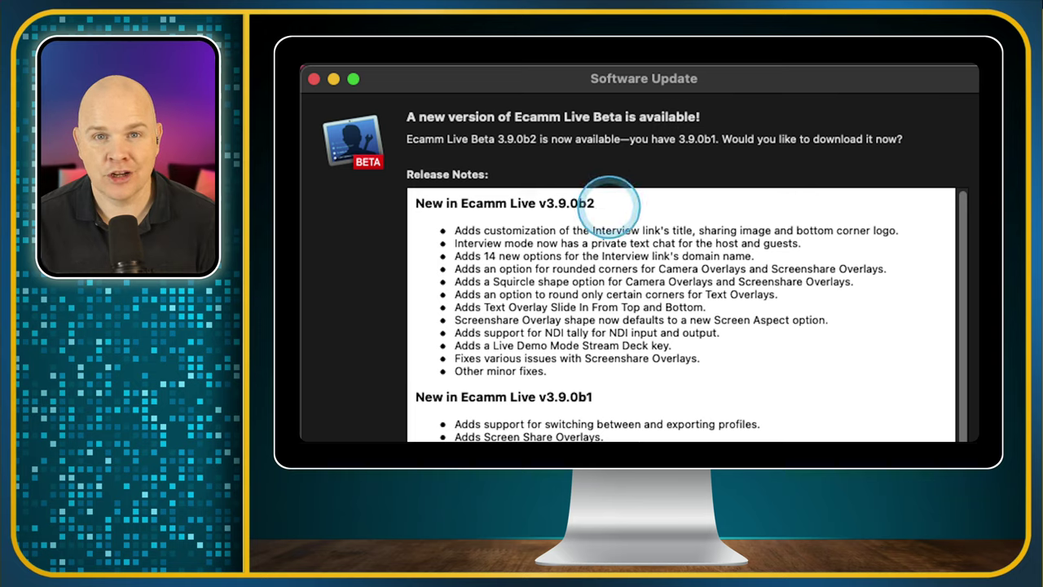
left_click(610, 205)
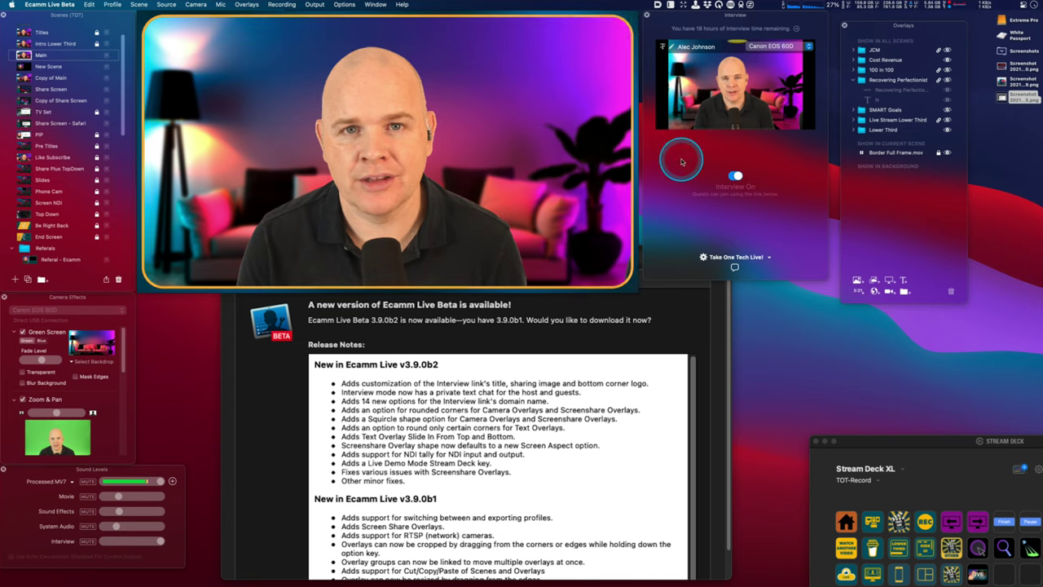
Open the Interview preferences and place the Preferences window below the video preview
mouse_move(611, 163)
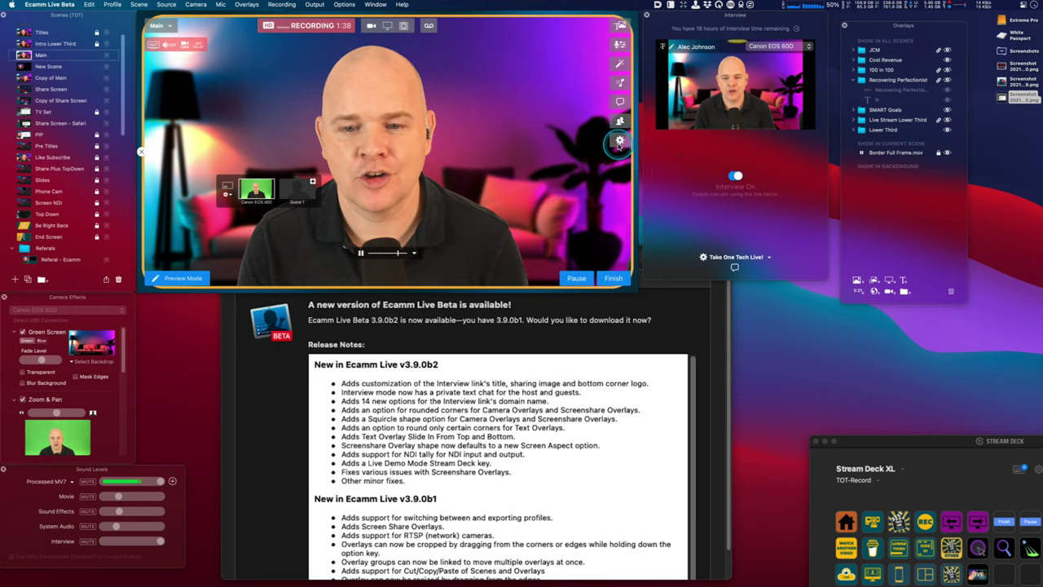
left_click(620, 141)
left_click_drag(522, 278, 514, 102)
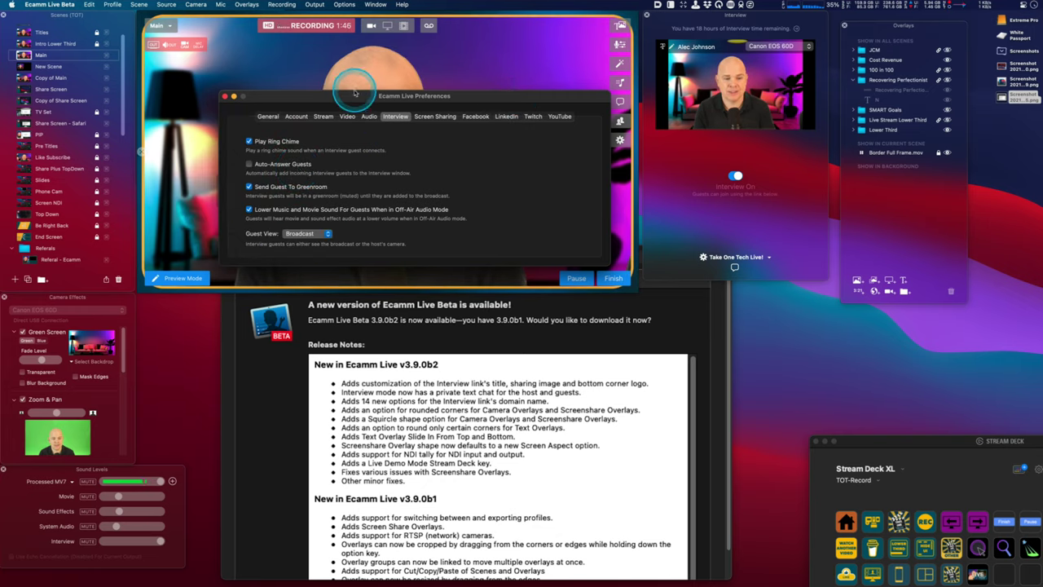
left_click_drag(354, 94, 362, 293)
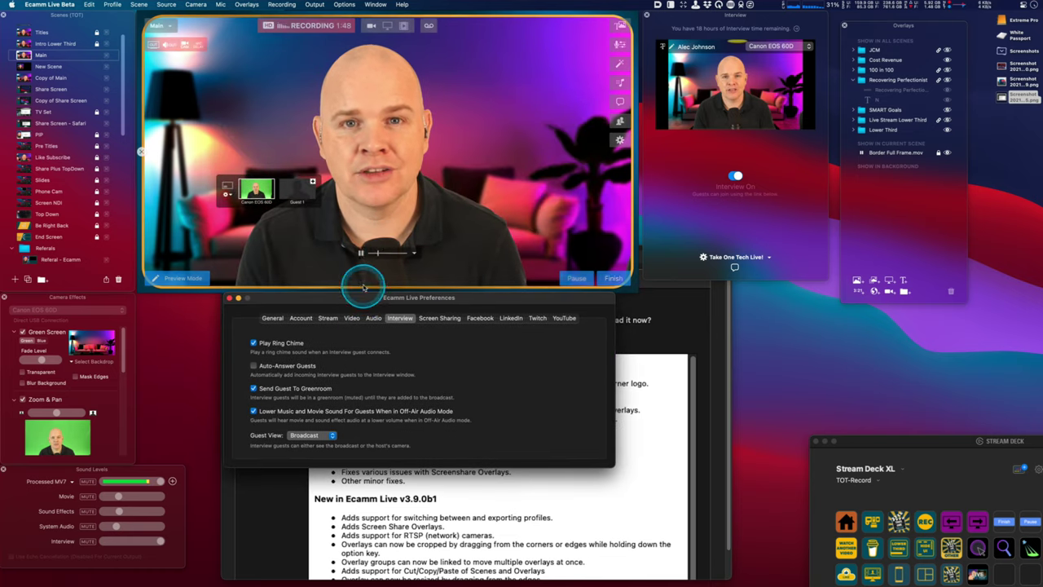
Open the Take One Tech Live! interview link settings and examine the page title and the light and dark mode logos
left_click(703, 257)
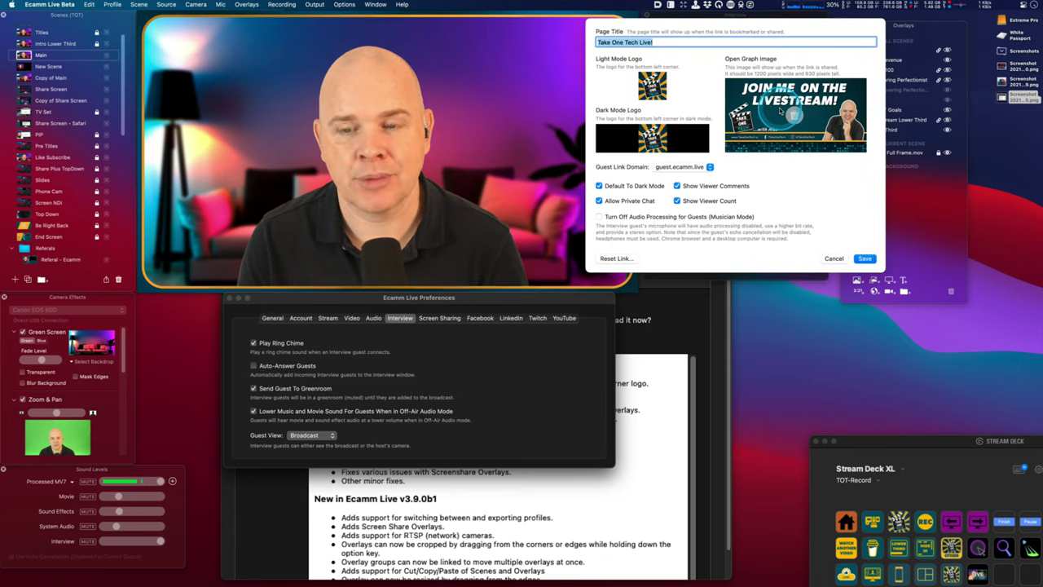
left_click(701, 86)
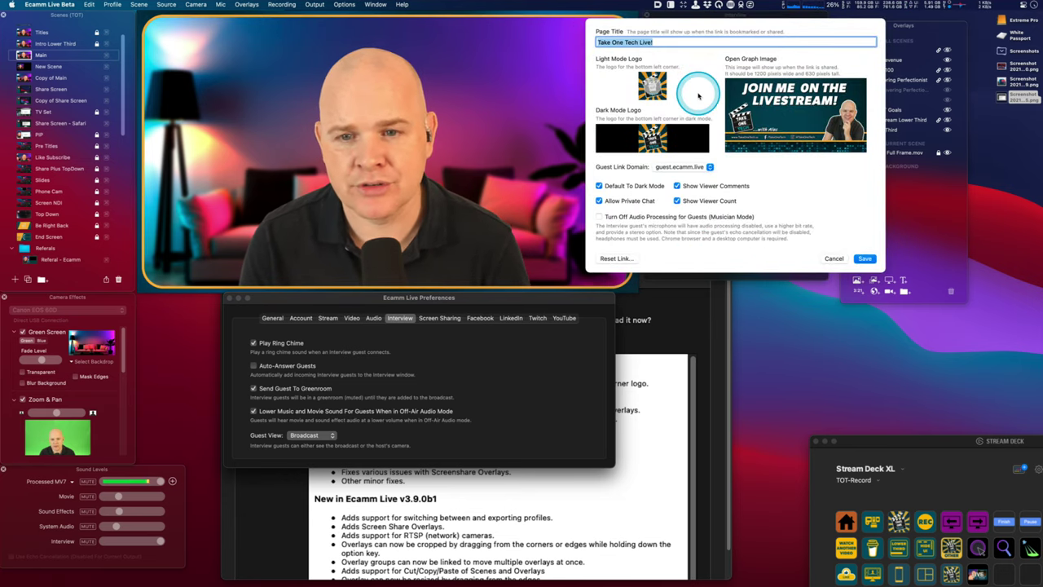
left_click(704, 137)
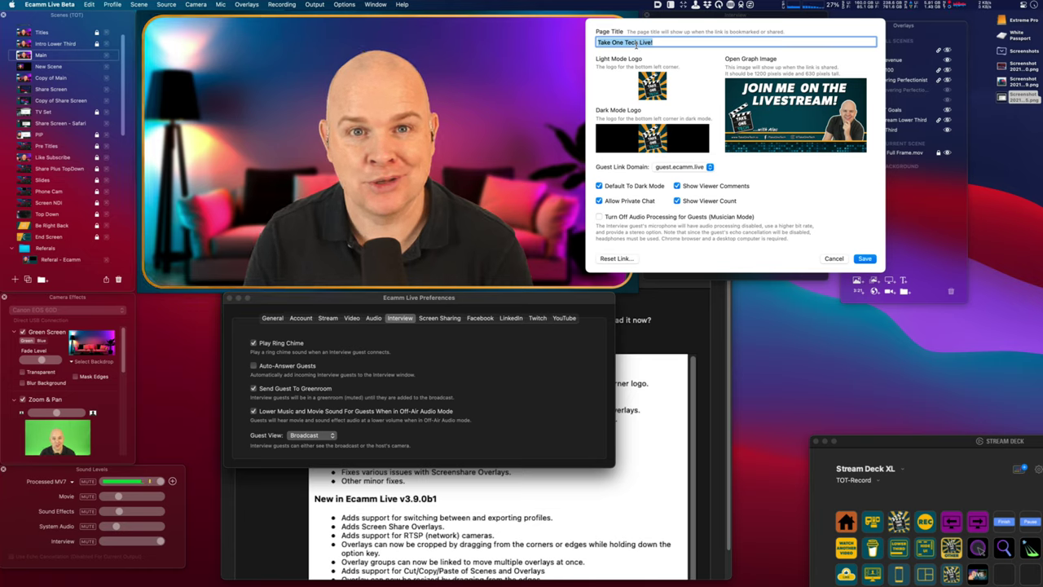
left_click(640, 42)
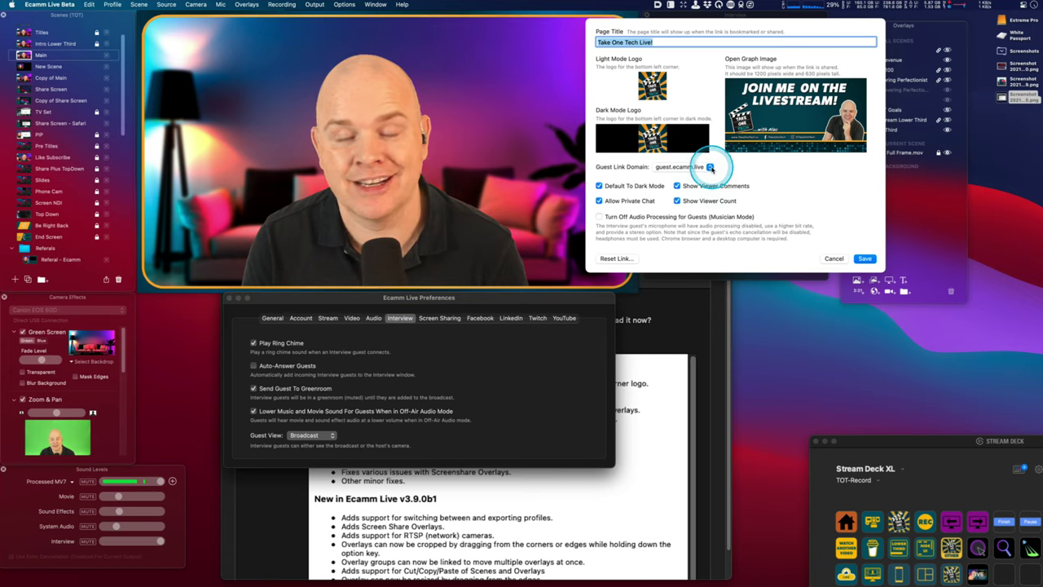
Review the available guest link domains against the release notes, keeping guest.ecamm.live selected
left_click(710, 168)
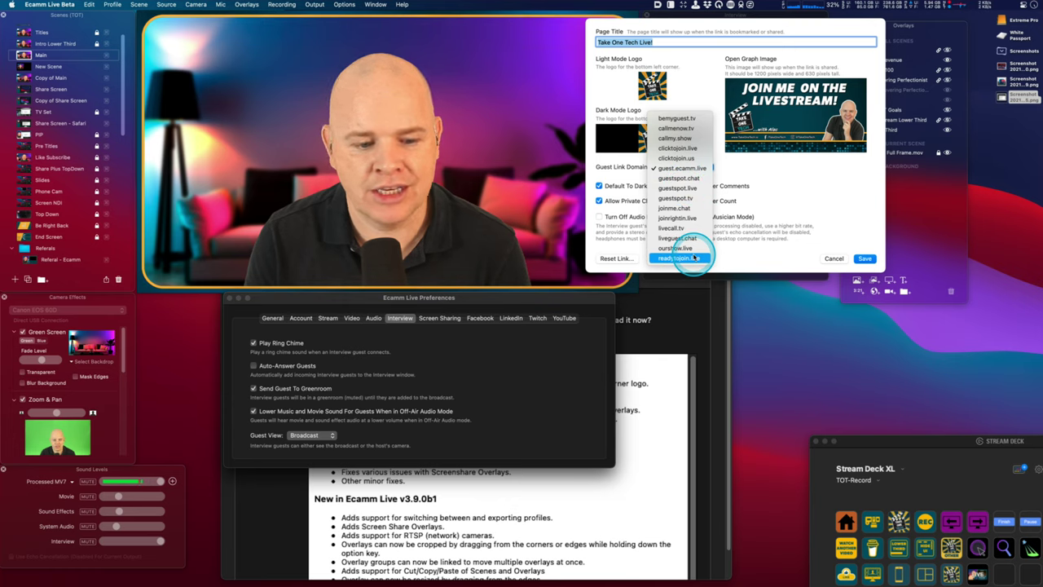
left_click_drag(552, 299, 160, 370)
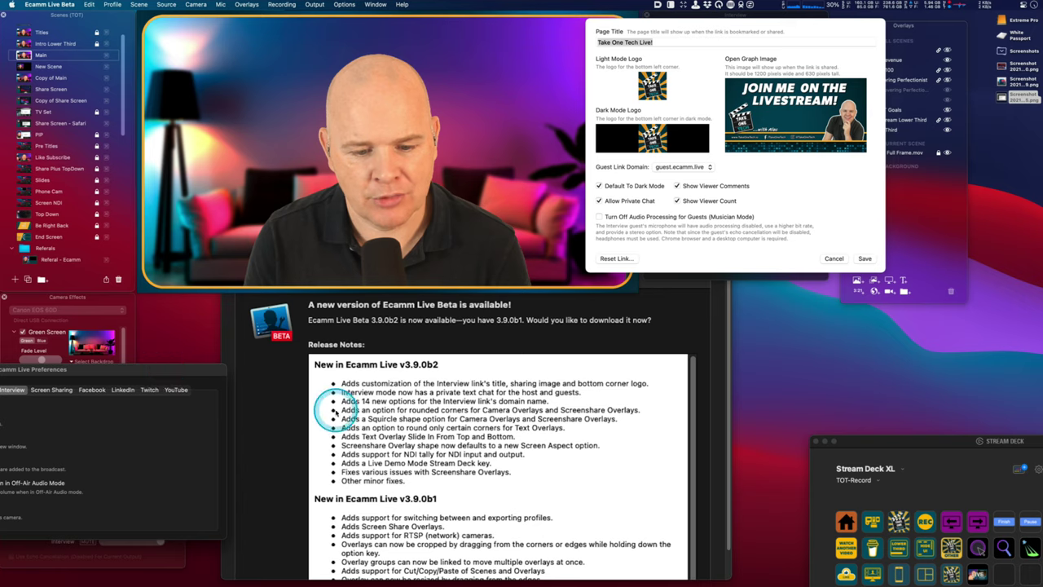
left_click(710, 167)
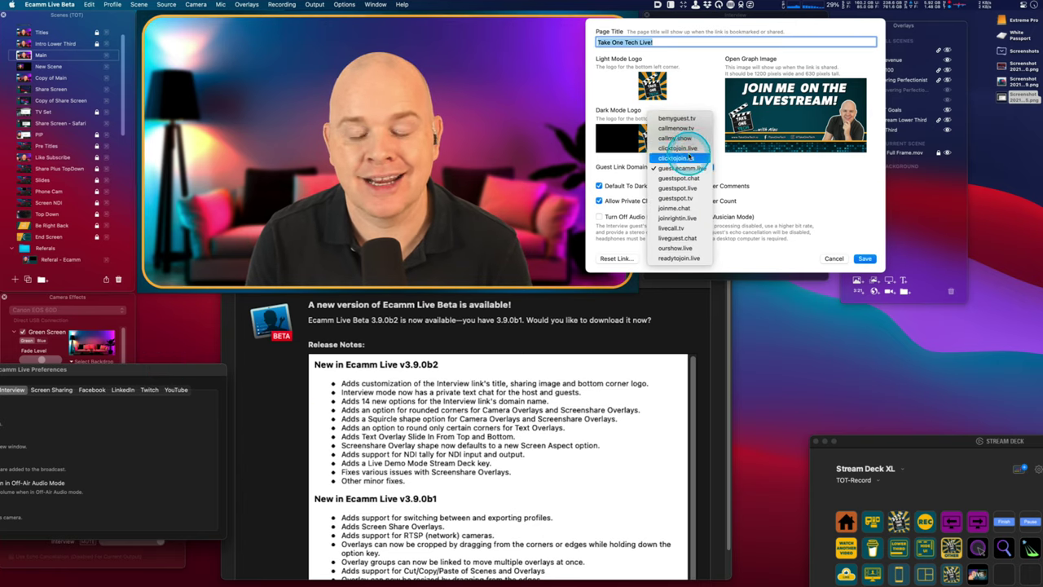
left_click(745, 171)
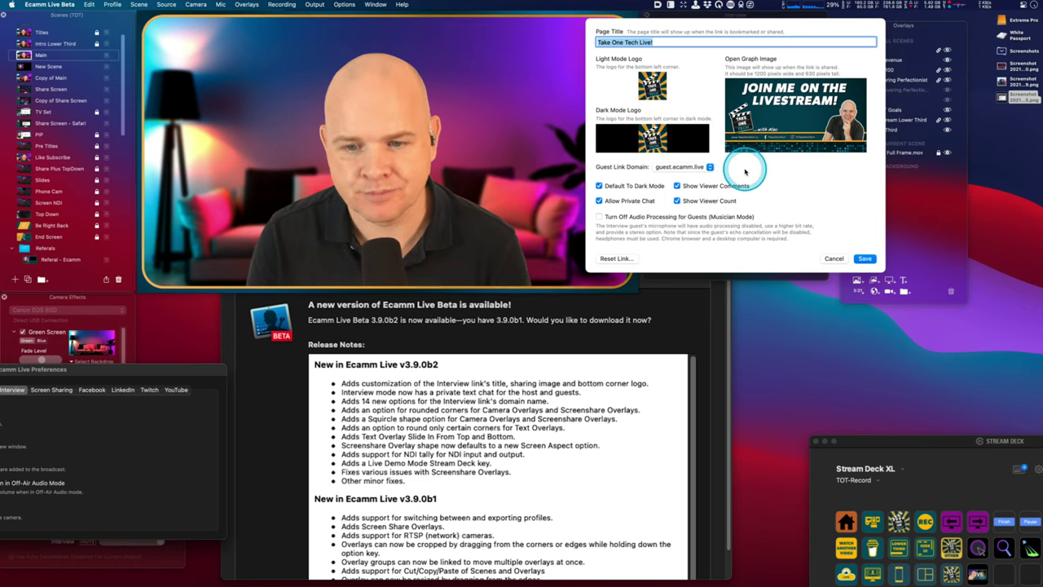
left_click(709, 167)
left_click(759, 175)
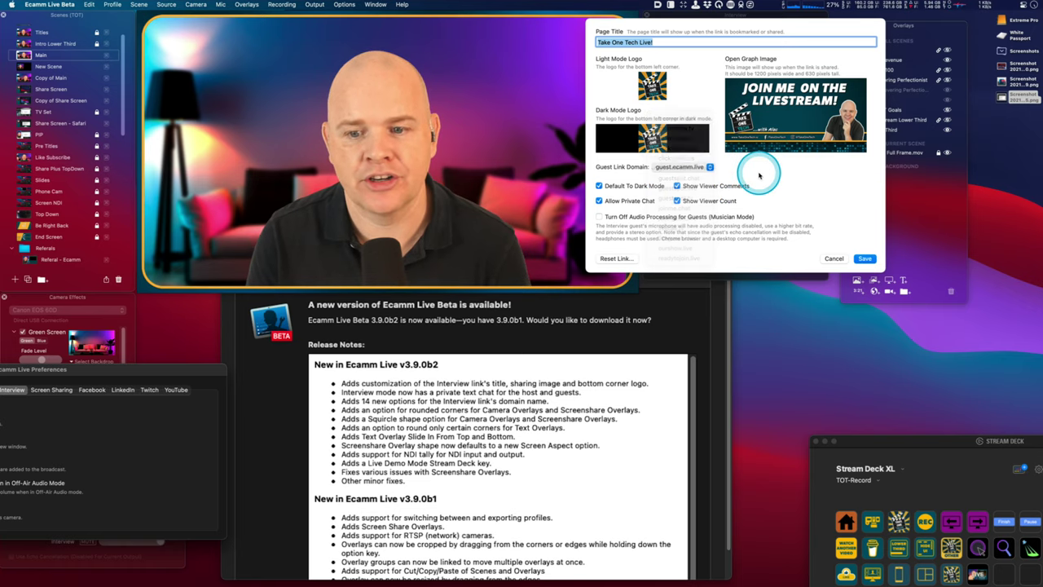
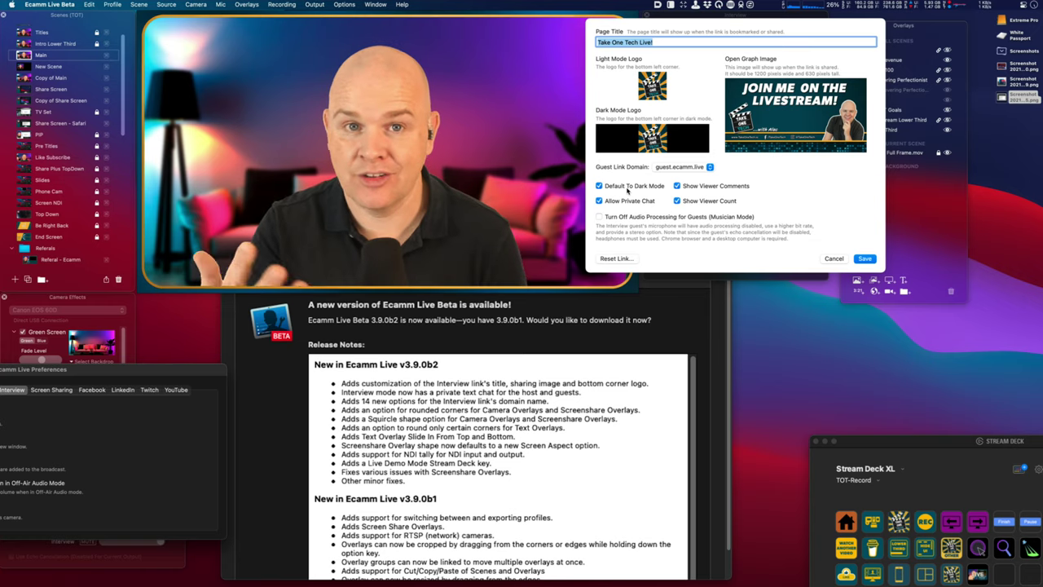
Save the interview link settings with Default To Dark Mode enabled and check the list of saved interview setups
left_click(606, 187)
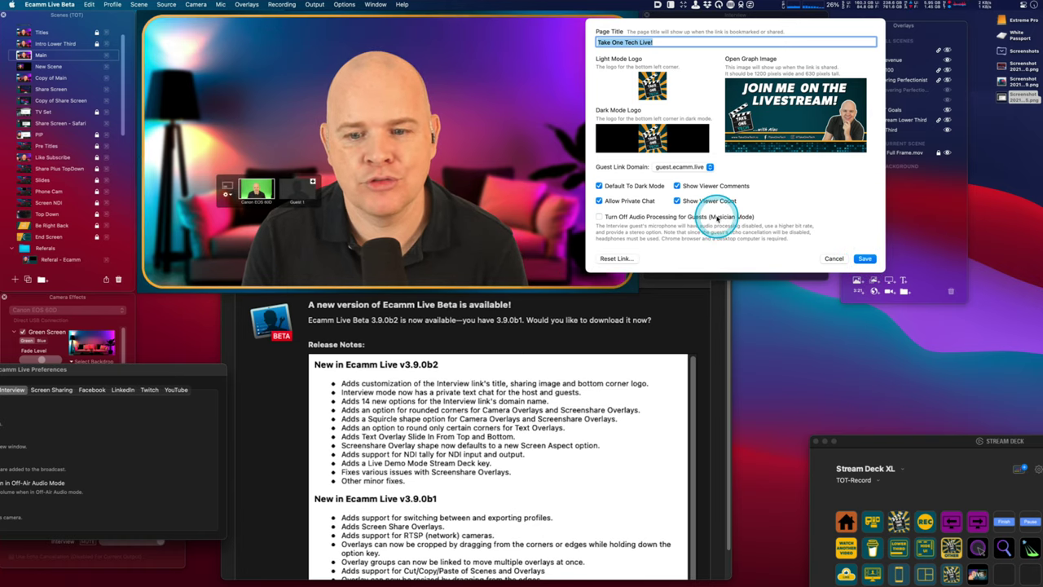
left_click(865, 258)
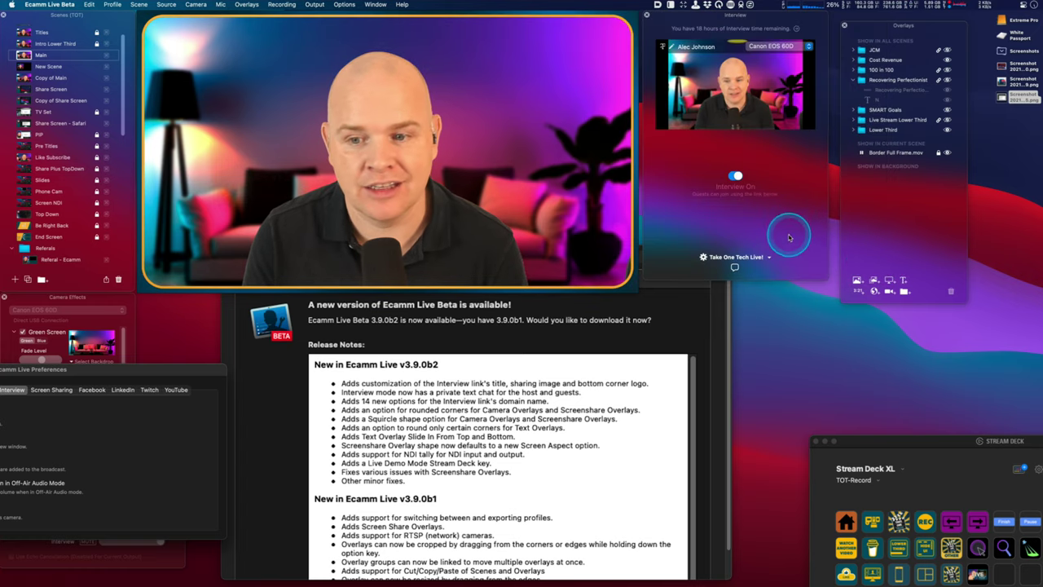
left_click(742, 256)
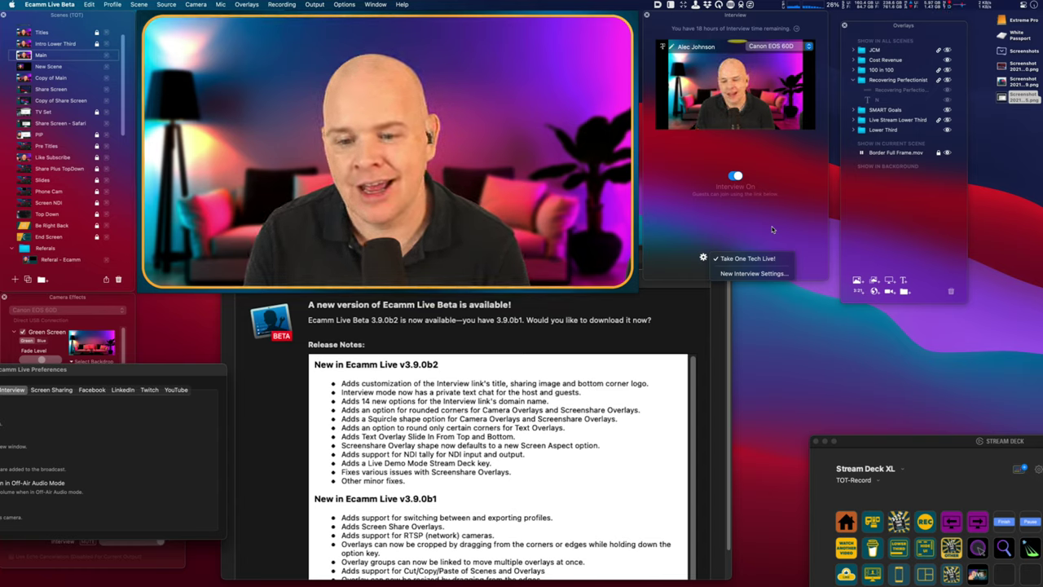
left_click(763, 259)
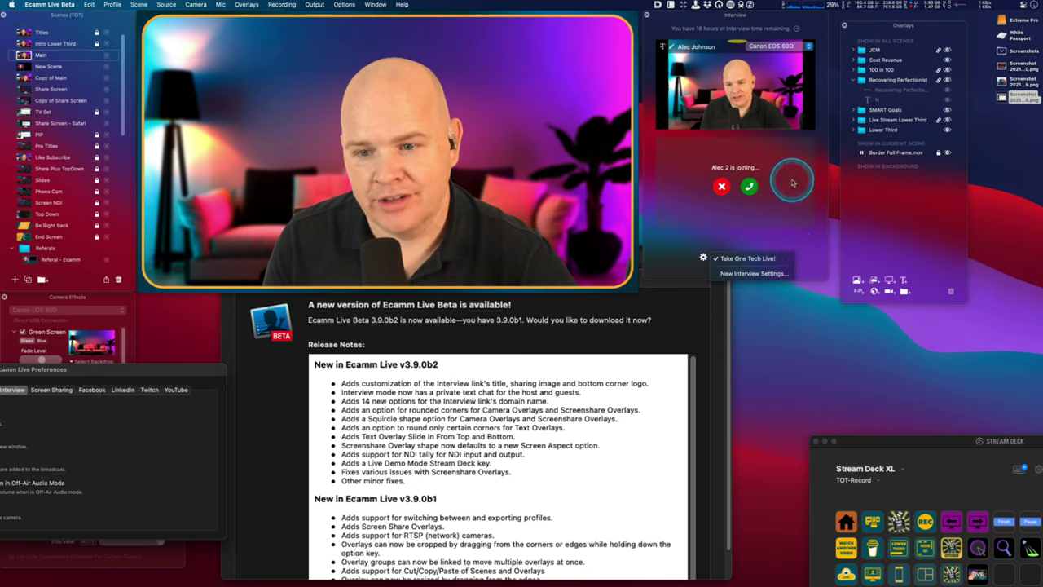
Accept the incoming interview guest and add their camera to the right of the host in the Main scene
left_click(751, 189)
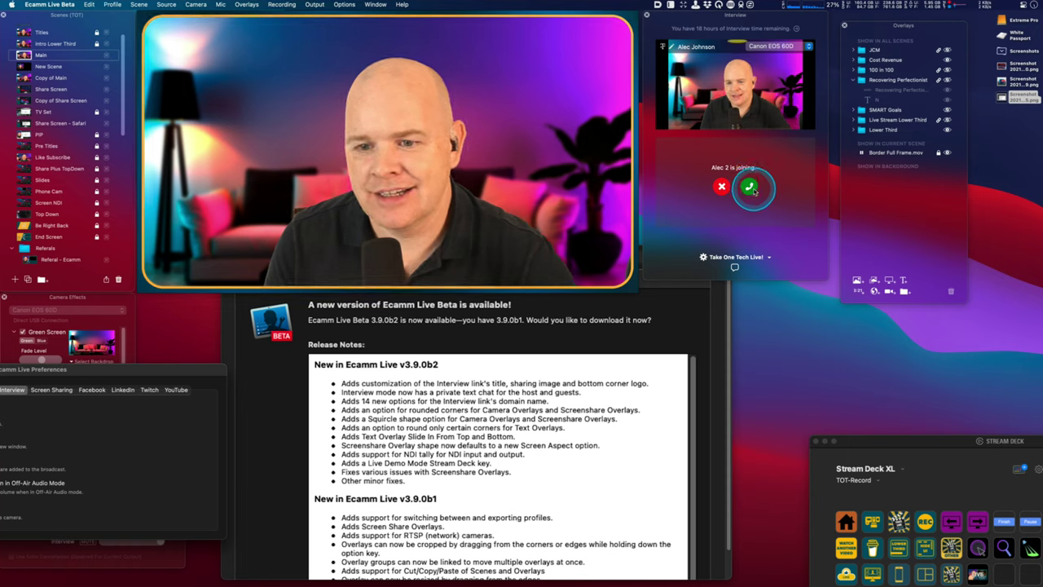
left_click(750, 188)
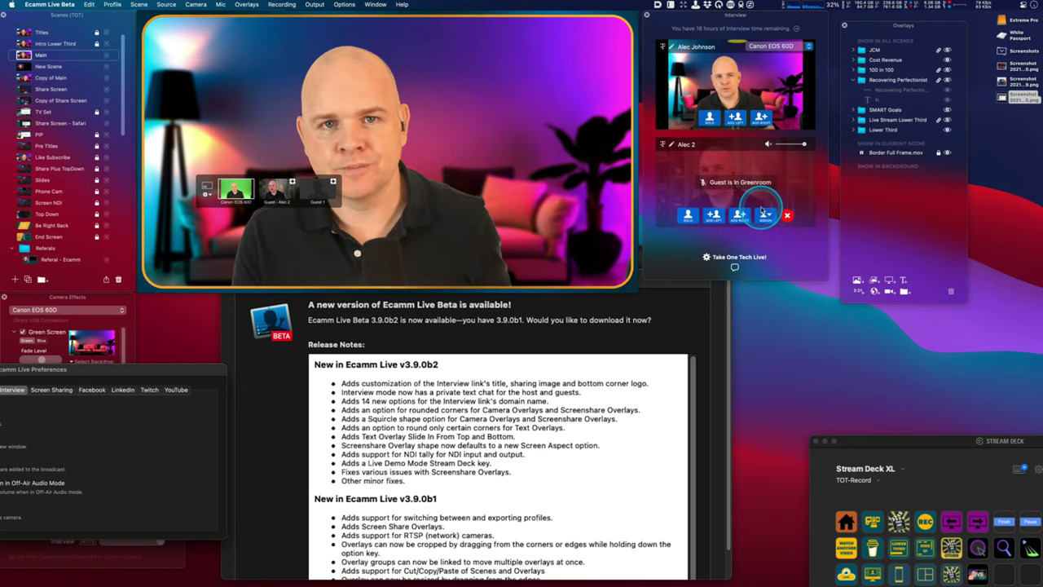
left_click(738, 214)
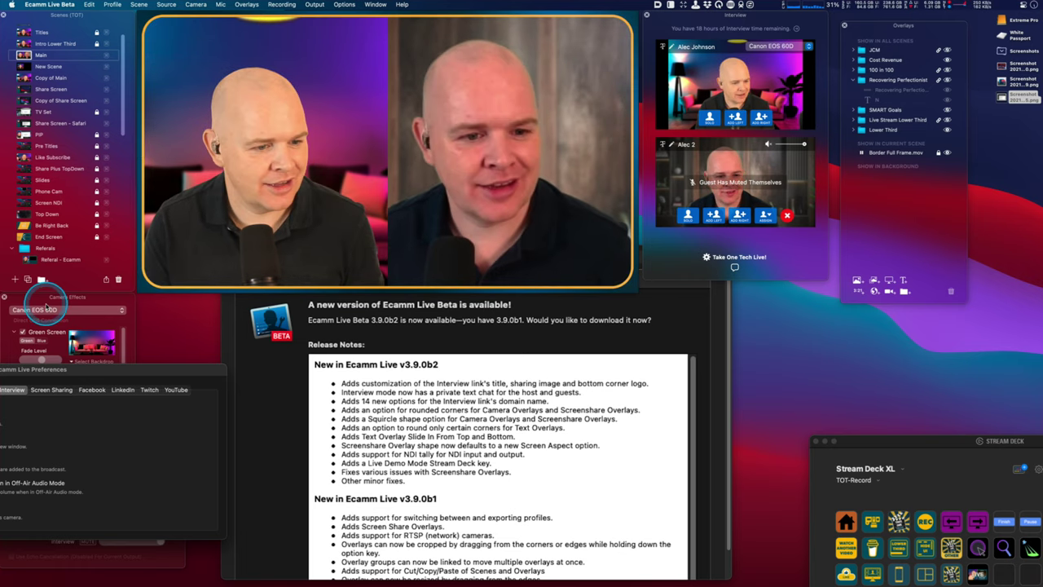
Move the Preferences window clear of Camera Effects and view its list of camera sources
left_click_drag(82, 364, 474, 391)
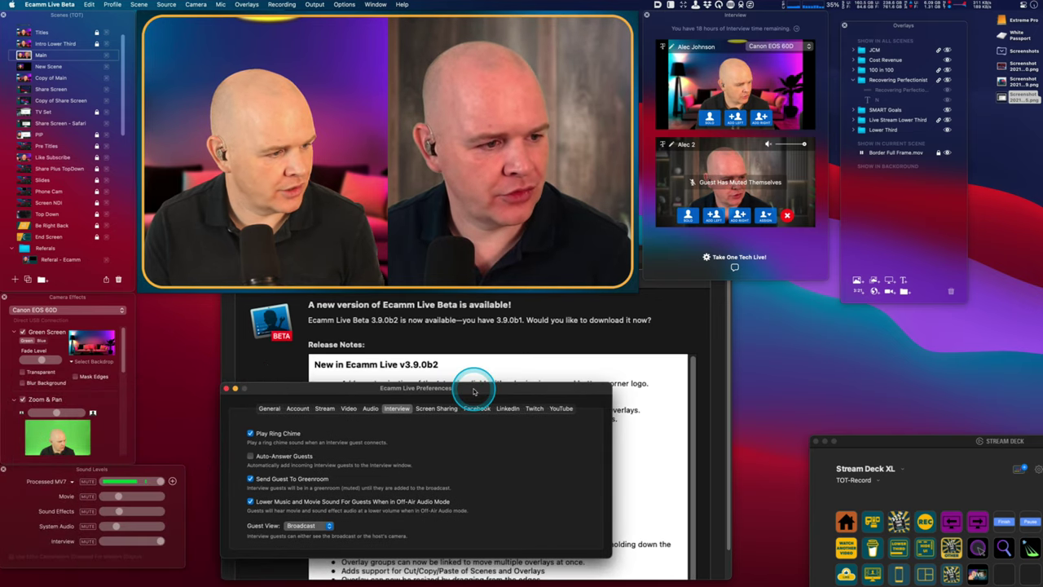
left_click(64, 311)
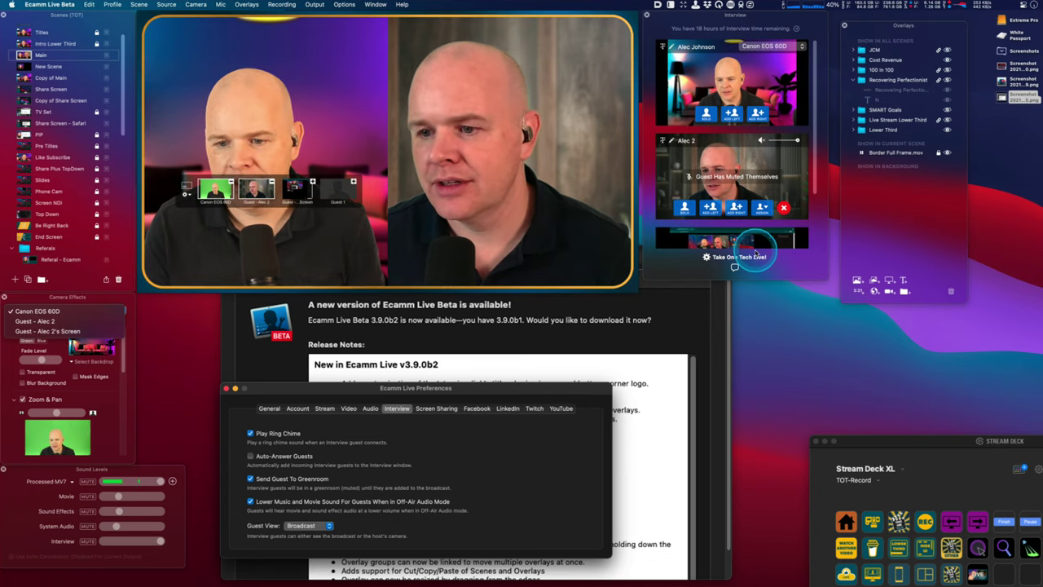
Show the guest's shared screen with picture-in-picture, switch it to solo, and hide the Border Full Frame.mov overlay
scroll(754, 240, "down", 3)
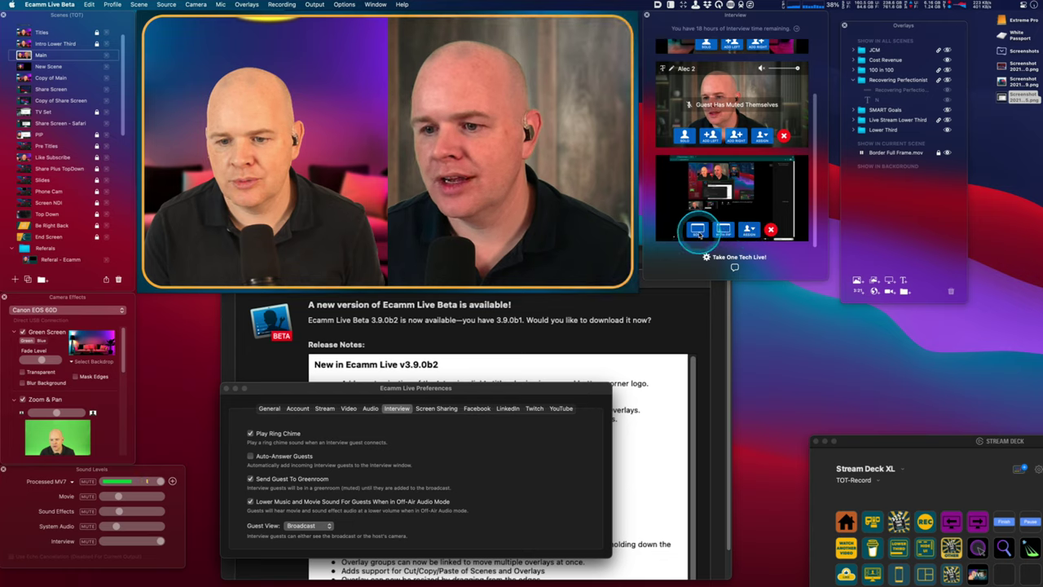
left_click(723, 230)
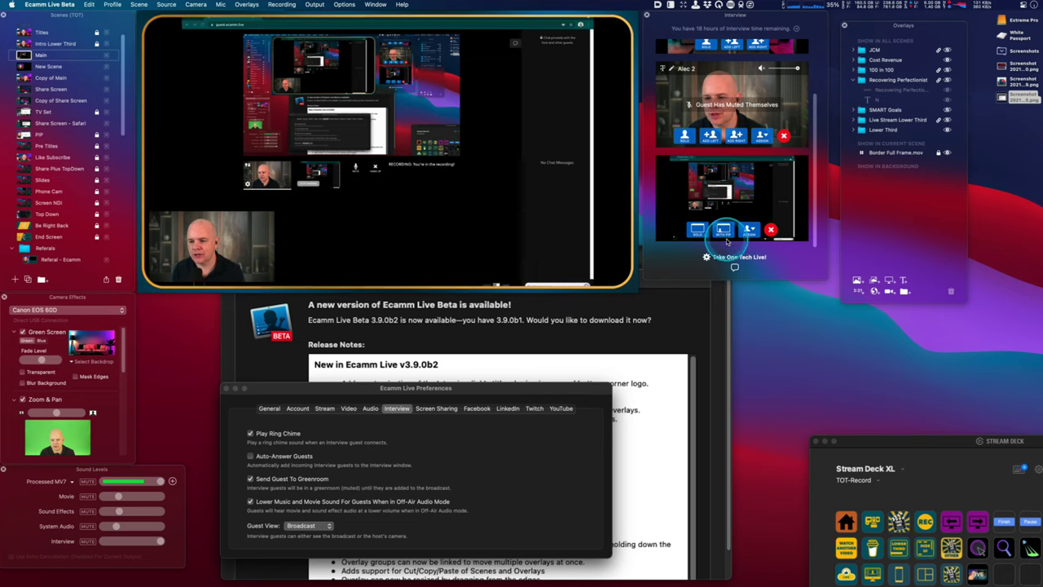
left_click(698, 229)
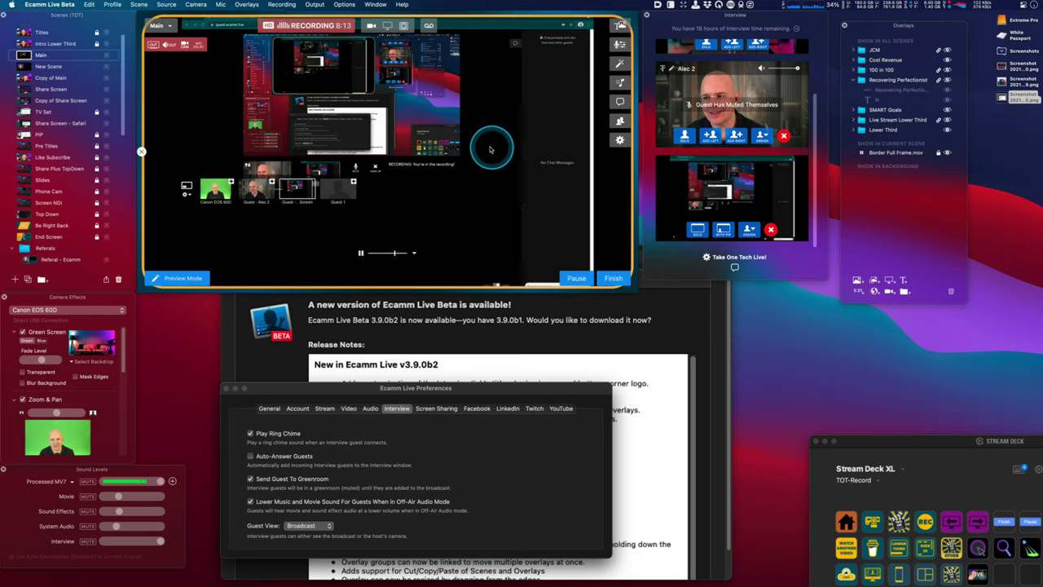
left_click(947, 153)
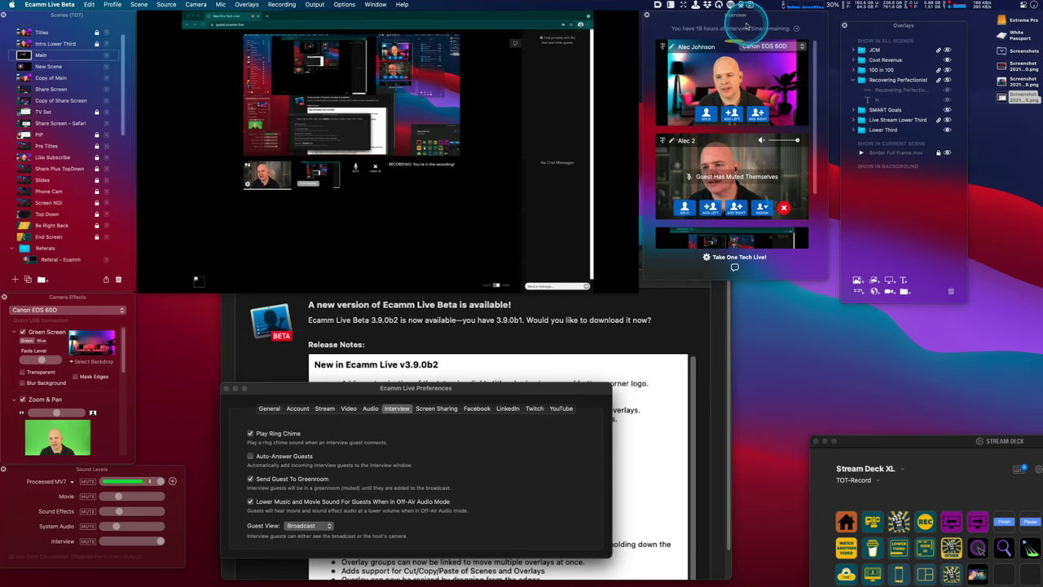
Open the private interview chat, place it beside the Interview window, and send the guest "A MESSAGE"
mouse_move(757, 16)
left_mouse_down()
mouse_move(743, 34)
mouse_move(753, 28)
left_mouse_up()
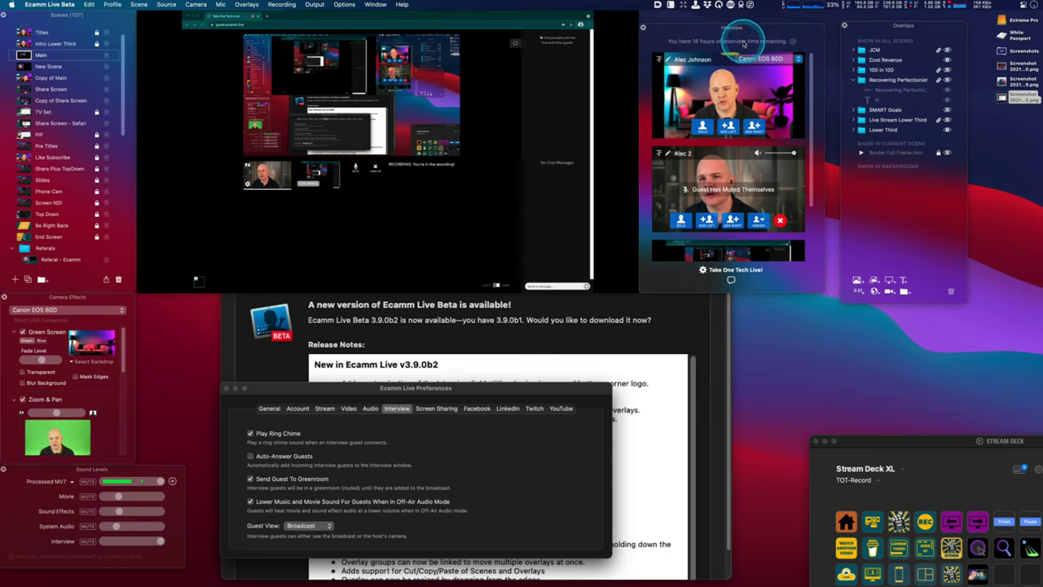
left_click(731, 281)
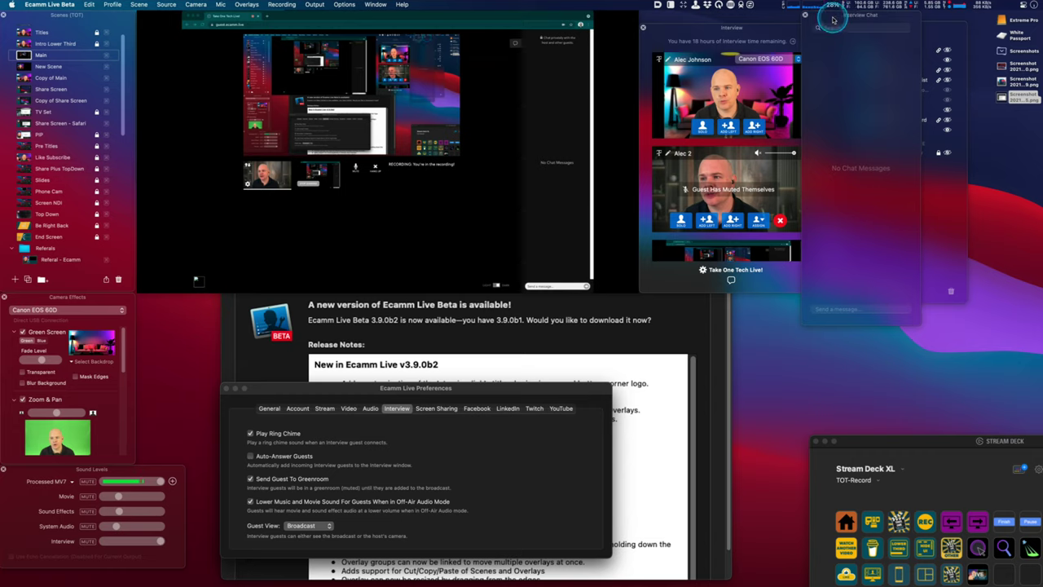
left_click_drag(832, 20, 833, 44)
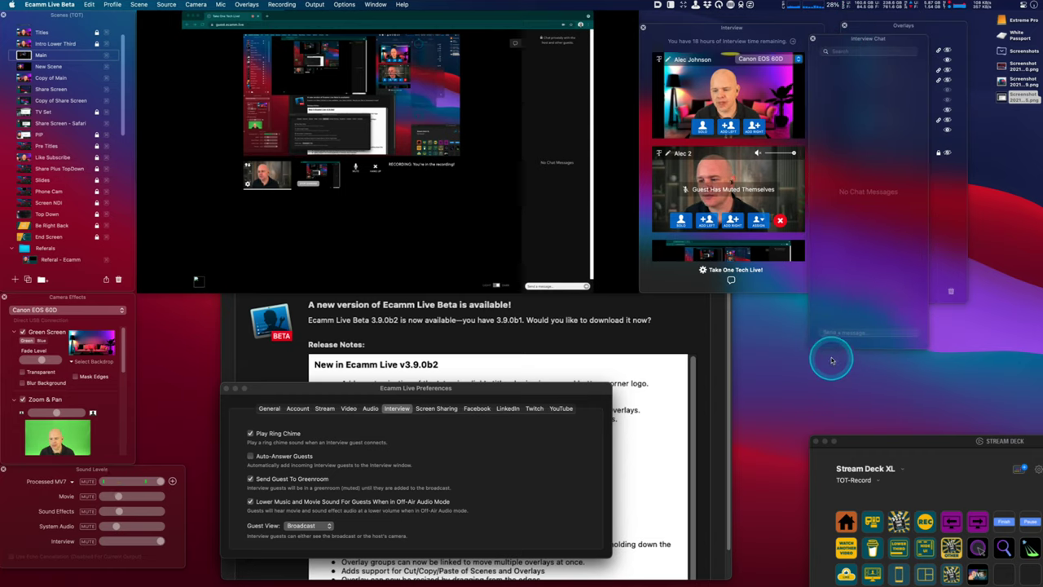
left_click(831, 331)
type("A")
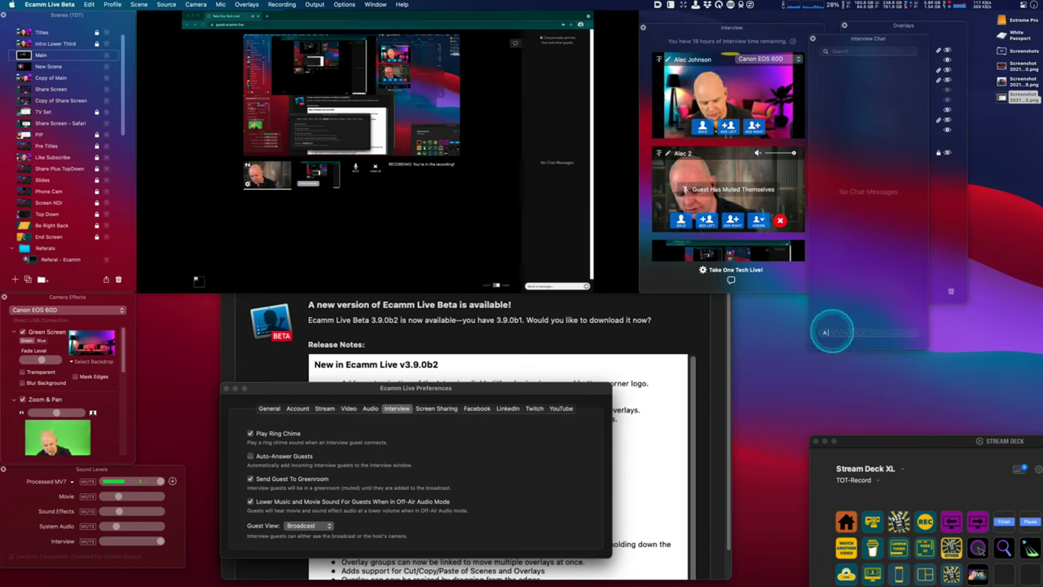
type(" MESSAGE")
key("Return")
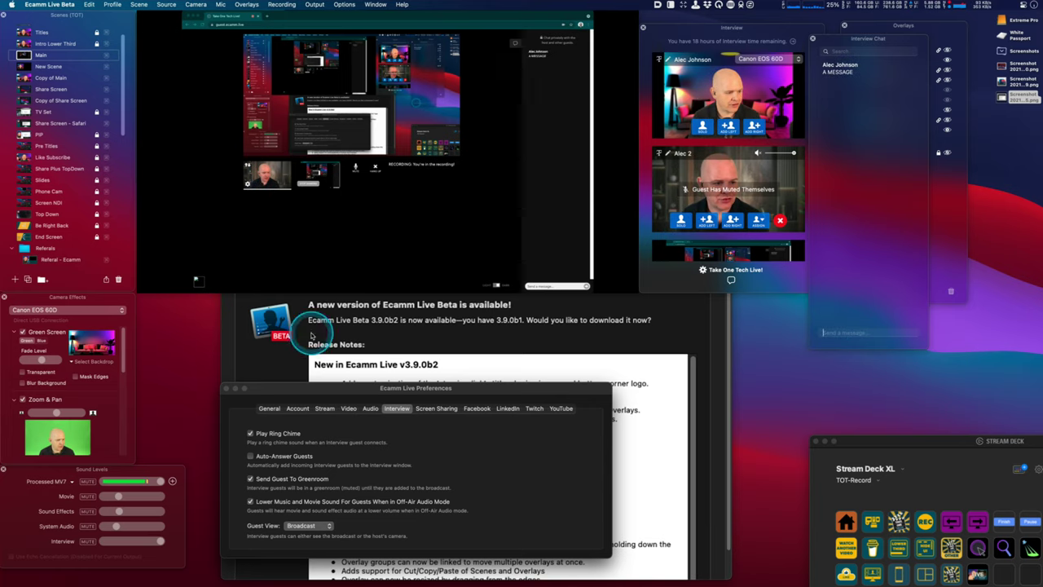
Switch to the guest's browser page at guest.ecamm.live and send "A REPLY" in the private chat
mouse_move(477, 240)
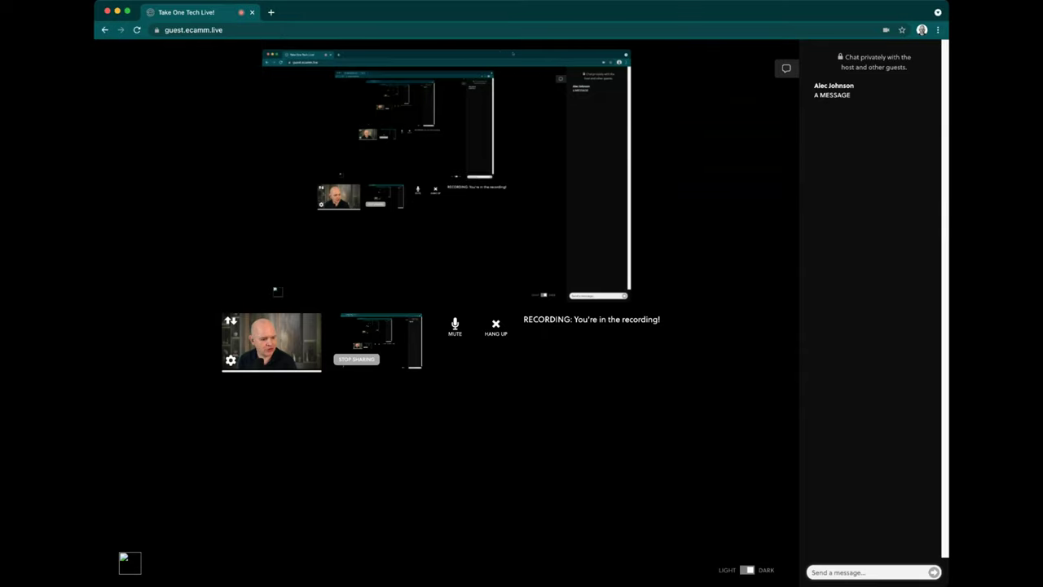
left_click(857, 571)
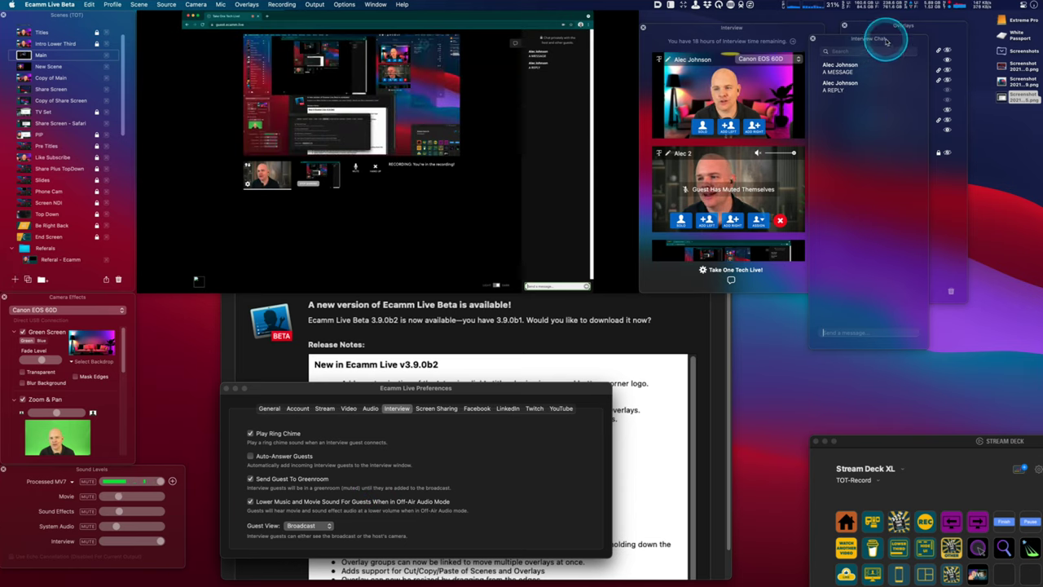
Move the Interview Chat window clear of the Interview window
mouse_move(888, 39)
left_mouse_down()
mouse_move(896, 28)
mouse_move(906, 43)
left_mouse_up()
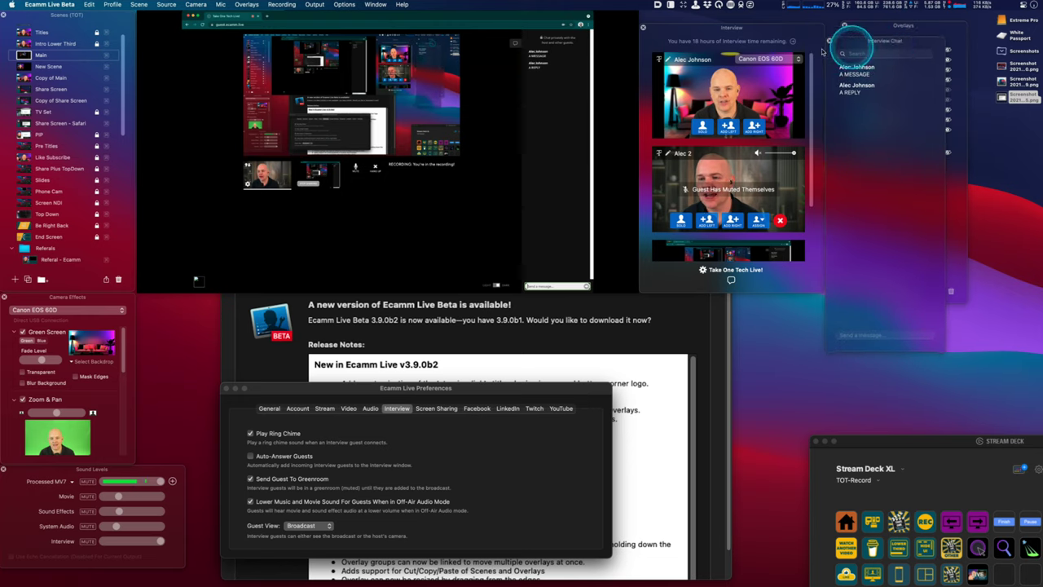
mouse_move(552, 128)
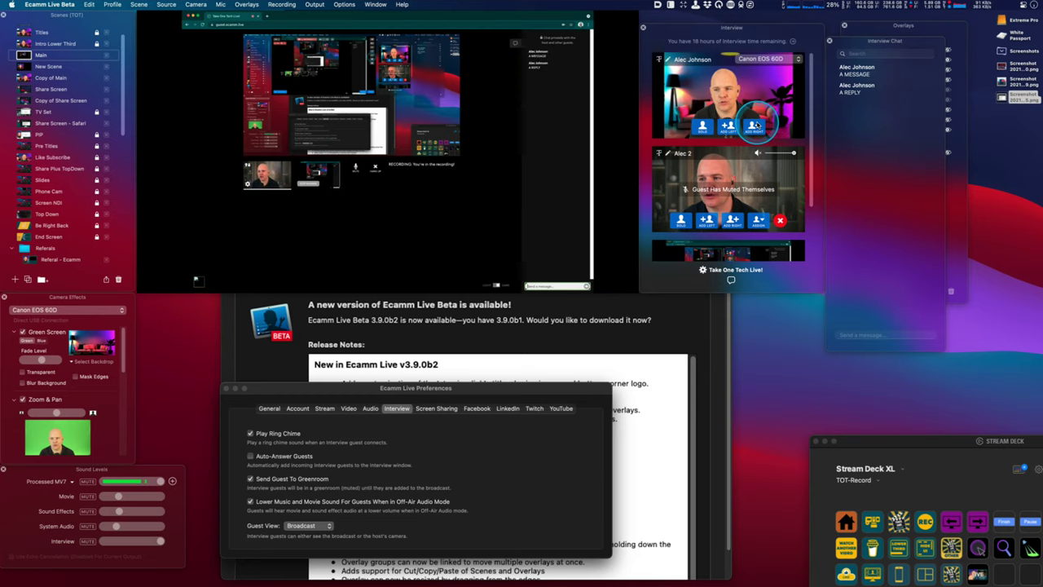
left_click_drag(857, 46, 861, 56)
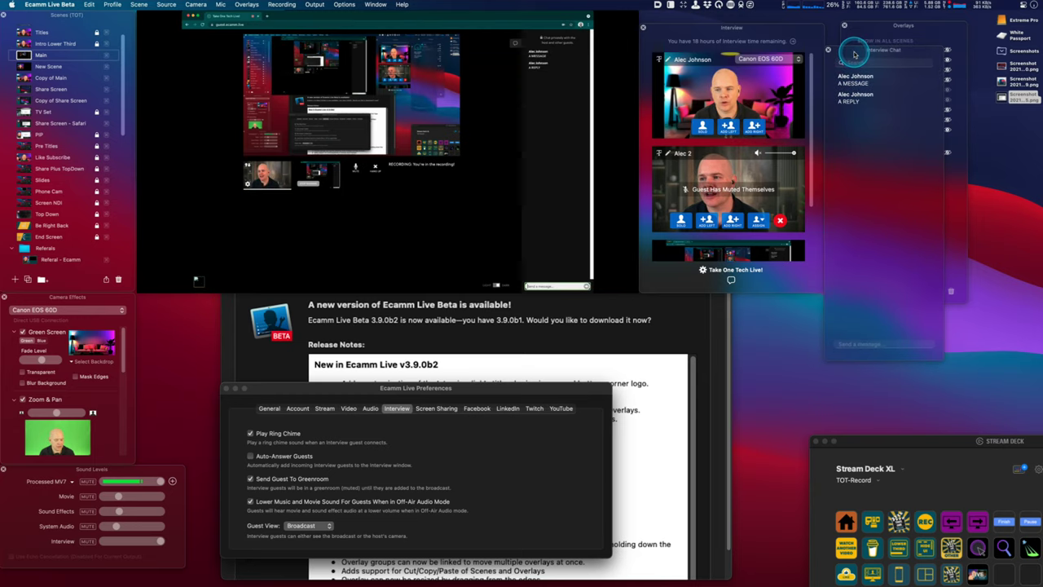
Disconnect the muted guest from the interview and close the Interview window
left_click(780, 220)
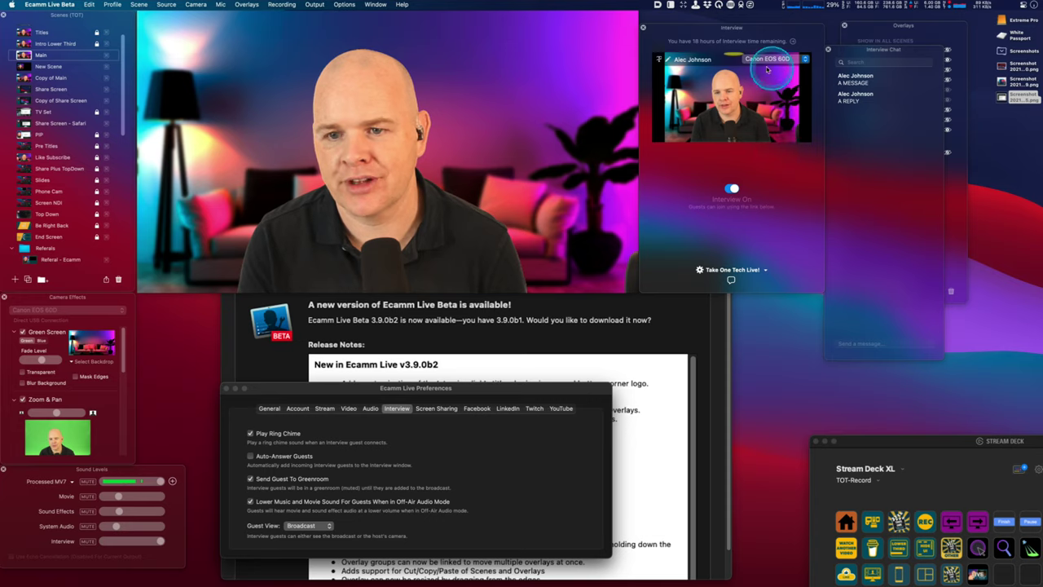
left_click(643, 27)
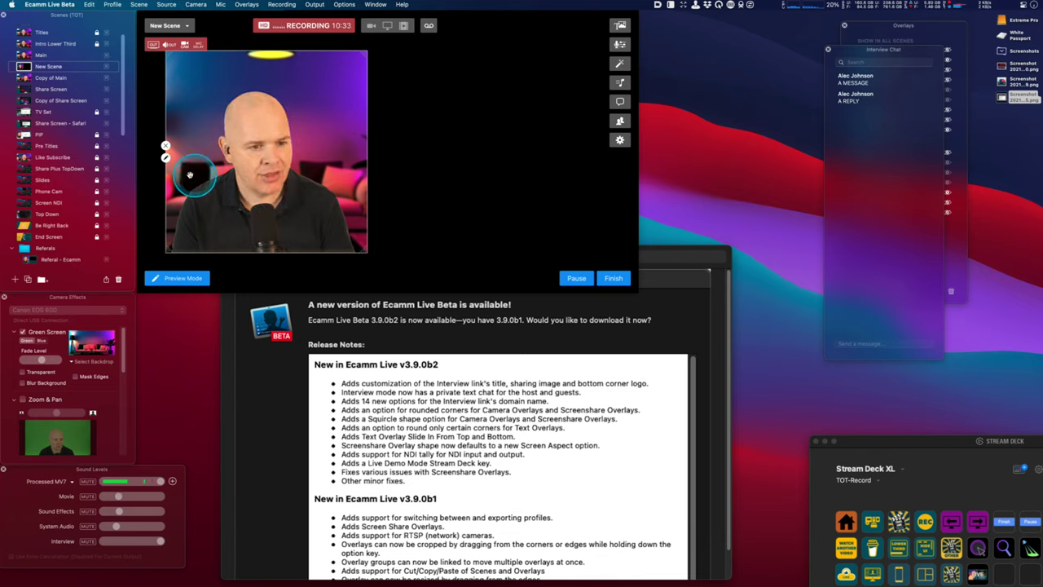
Set the square Canon EOS 60D camera overlay's corner radius to maximum and turn off rounding for selected corners
left_click(166, 157)
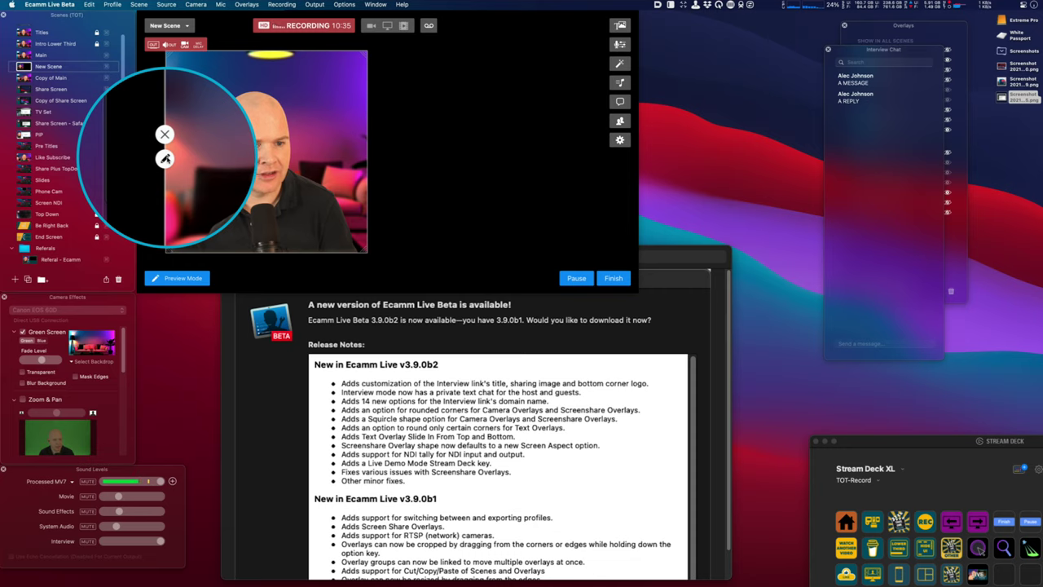
left_click(166, 158)
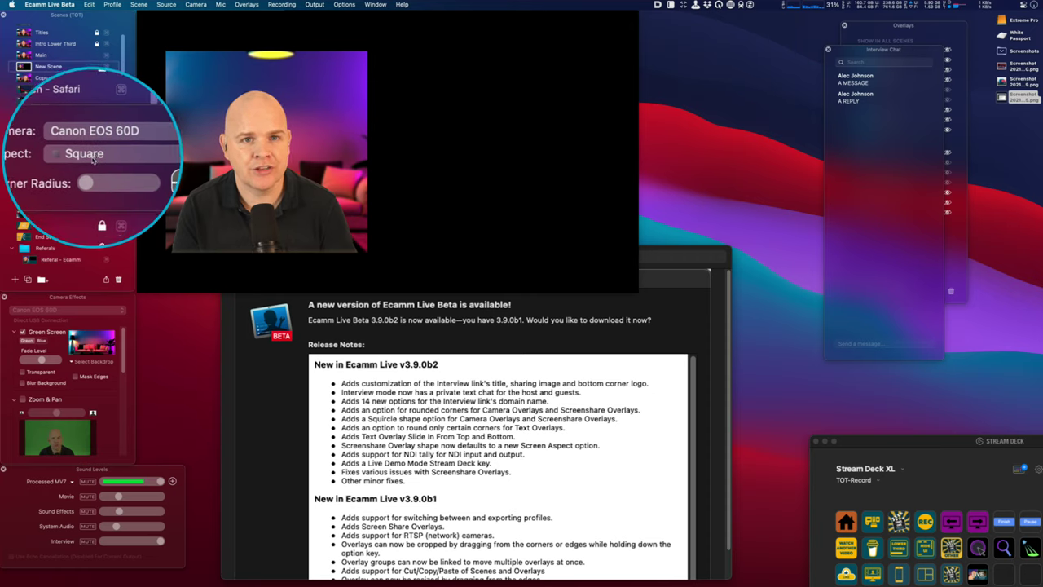
left_click(88, 173)
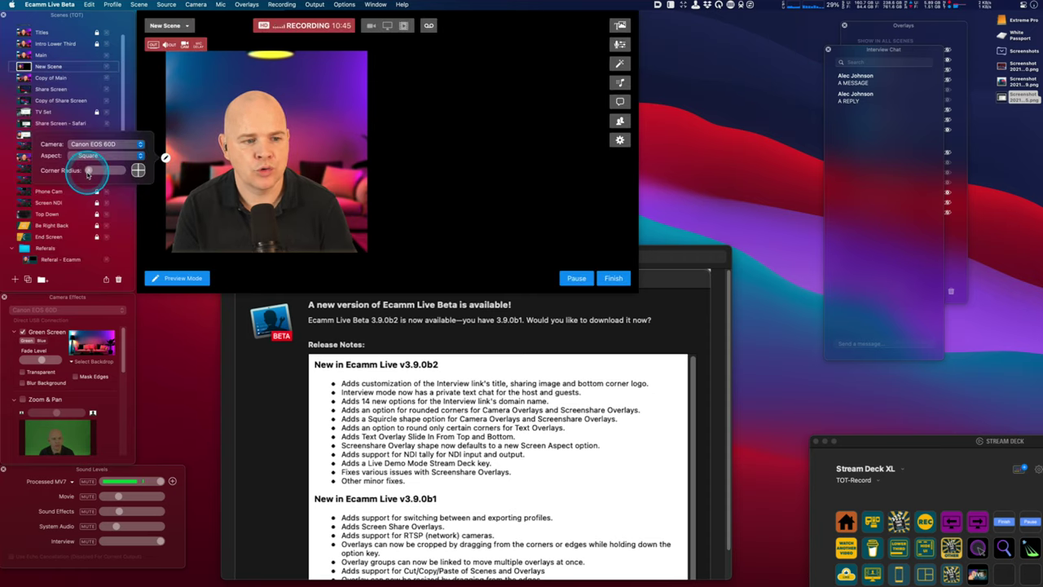
left_click_drag(88, 172, 229, 154)
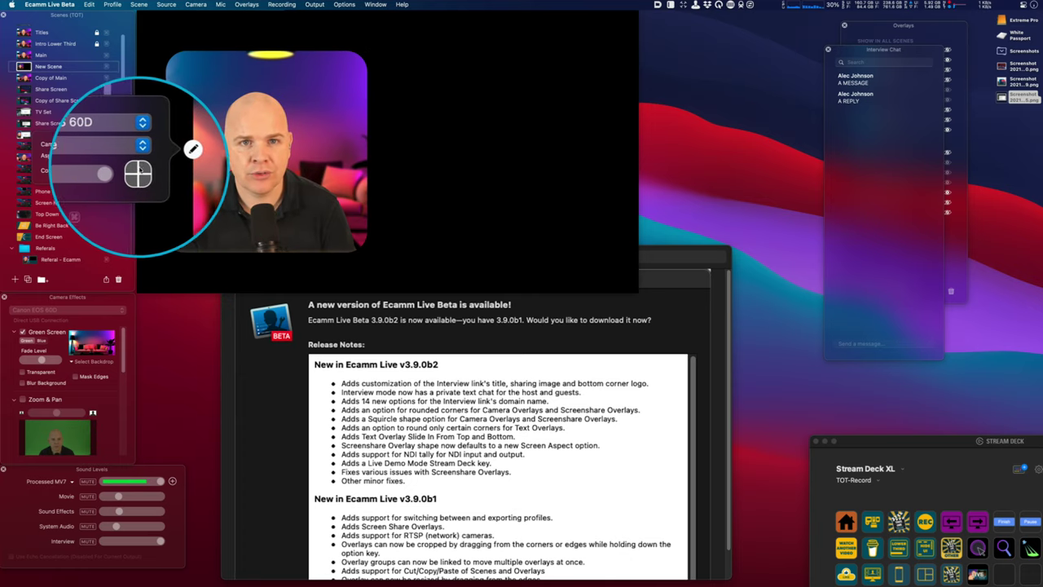
left_click(134, 177)
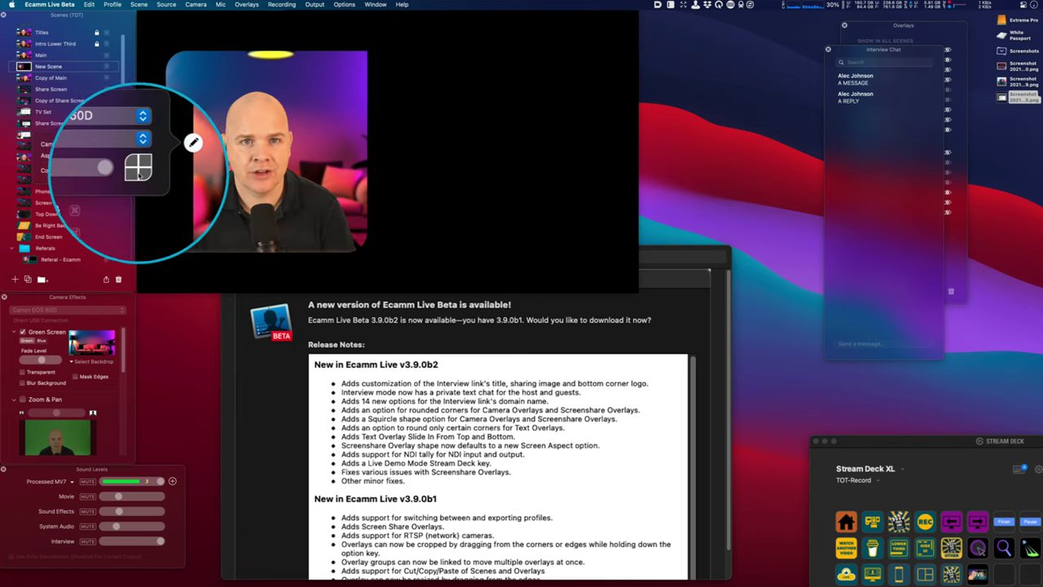
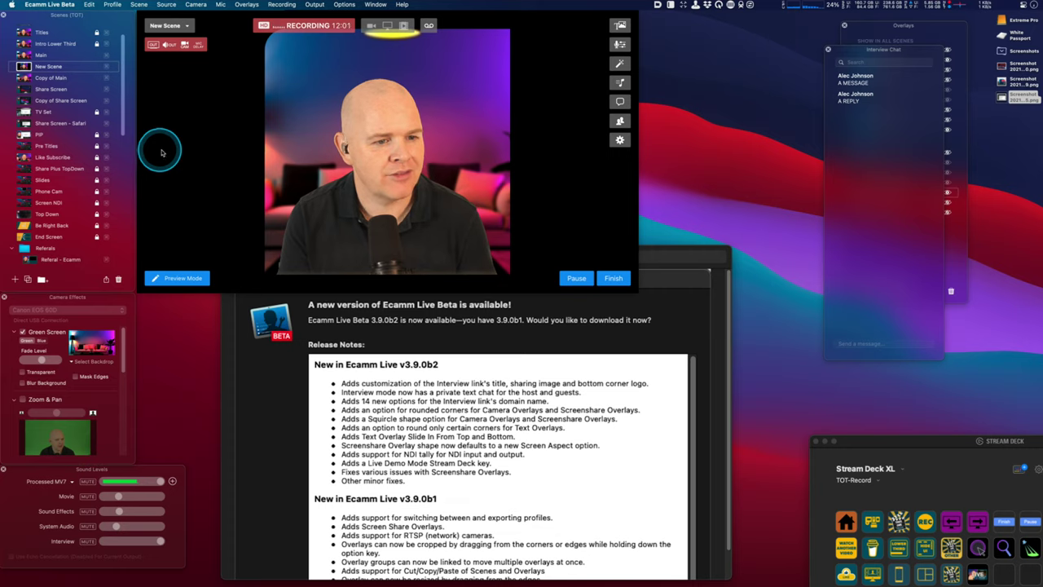
Change the camera overlay's aspect to Squircle
mouse_move(335, 161)
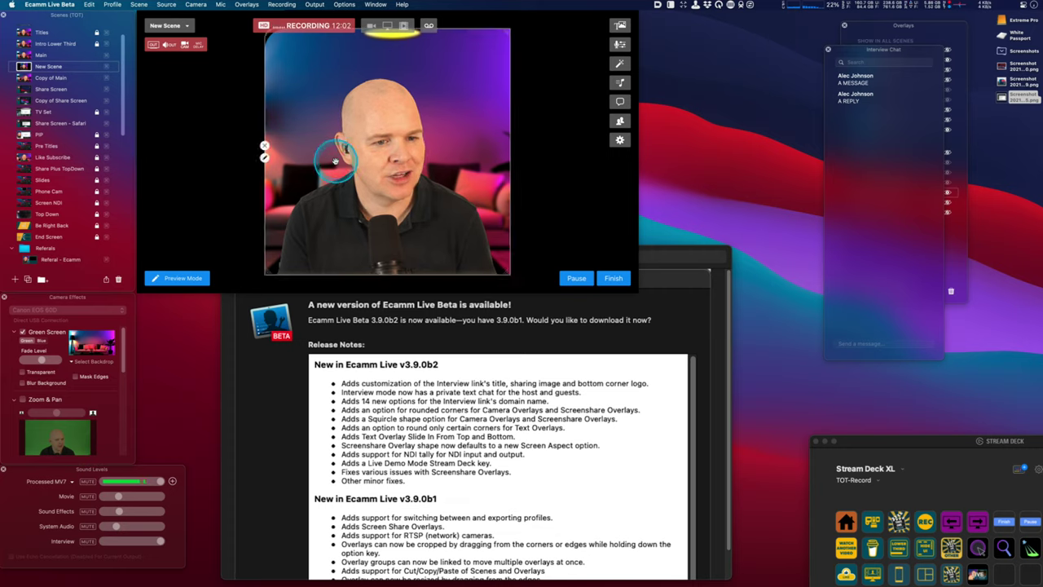
left_click(264, 159)
left_click(238, 155)
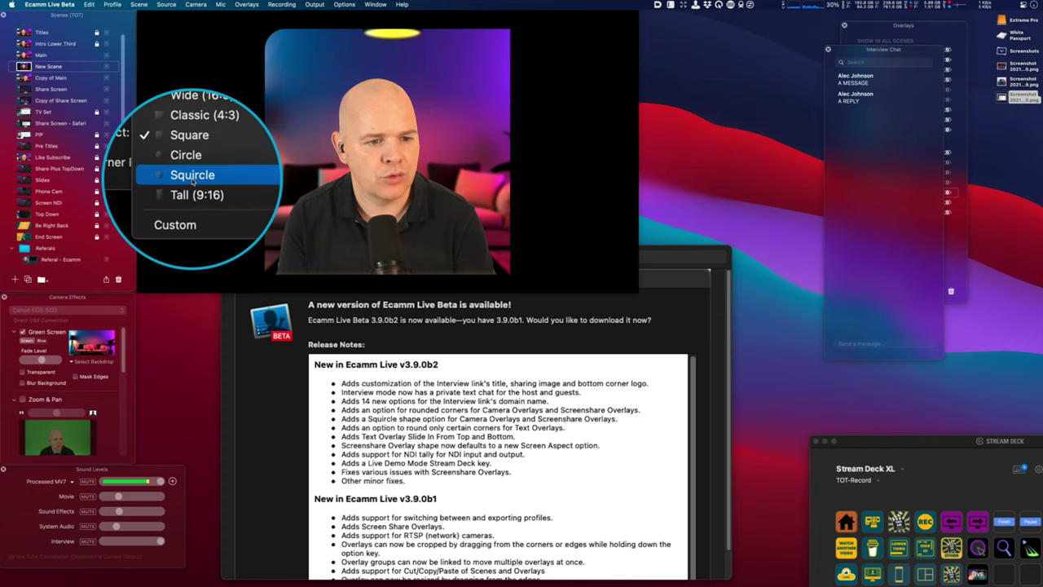
left_click(192, 181)
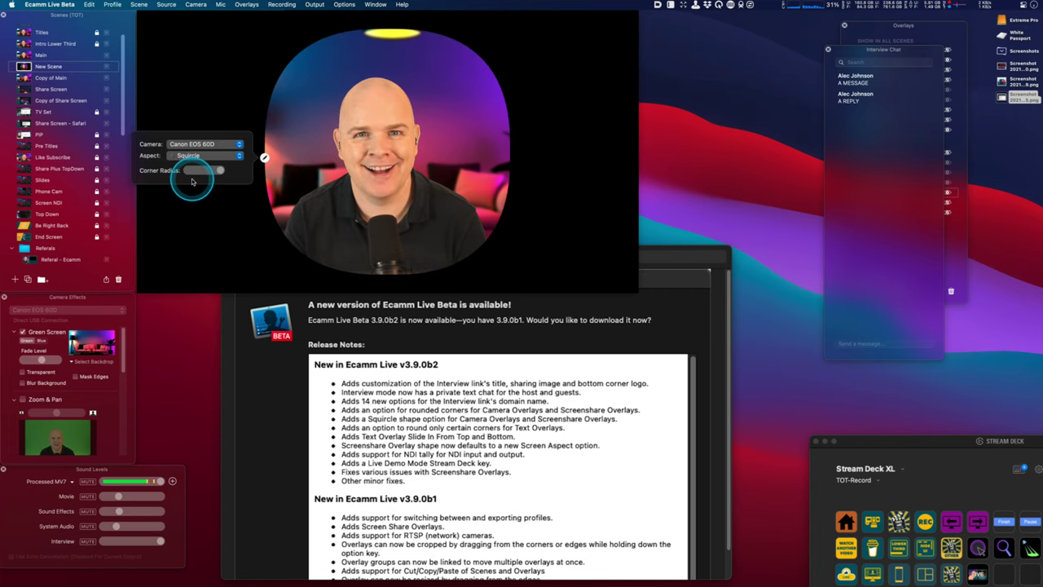
Try the squircle overlay's corner radius slightly reduced and at maximum, and nudge the overlay in the frame
mouse_move(269, 159)
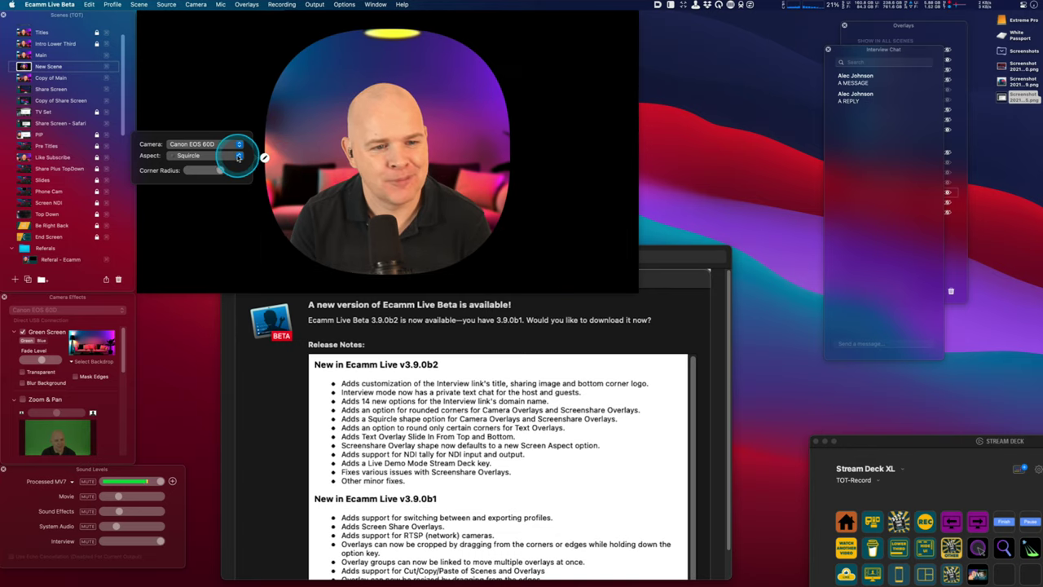
left_click_drag(218, 171, 216, 171)
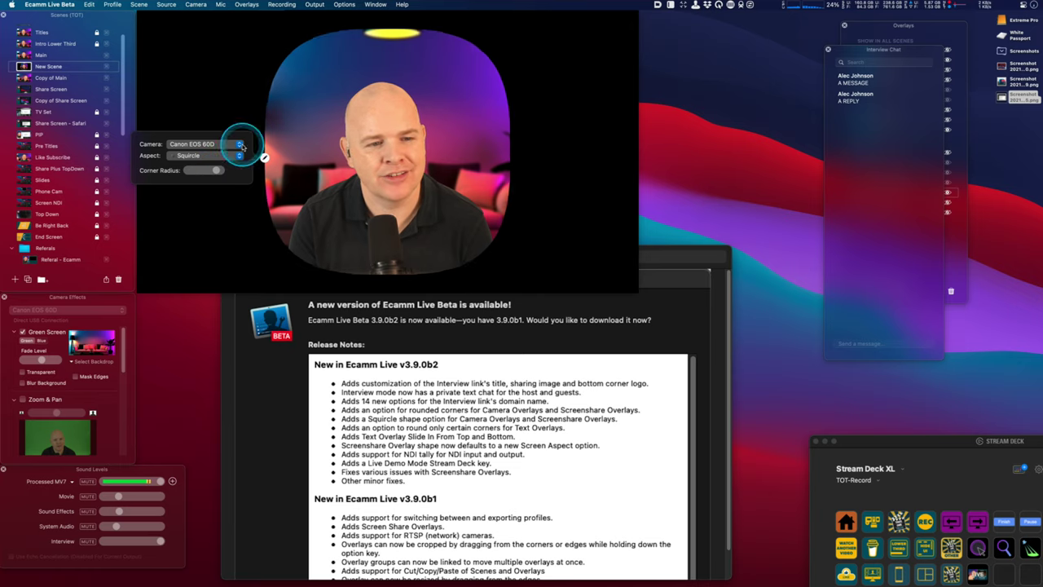
mouse_move(272, 106)
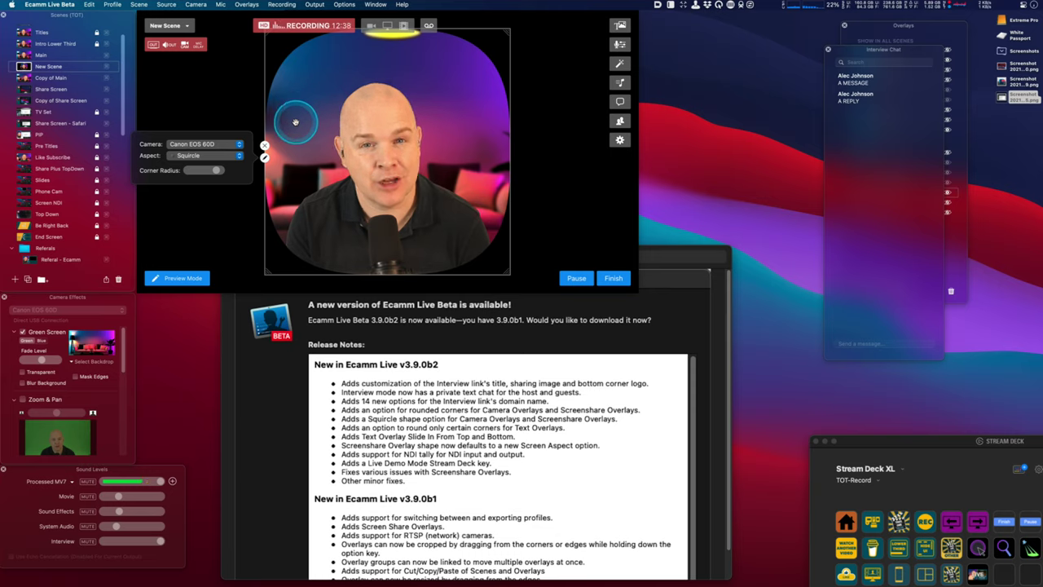
left_click_drag(217, 169, 236, 171)
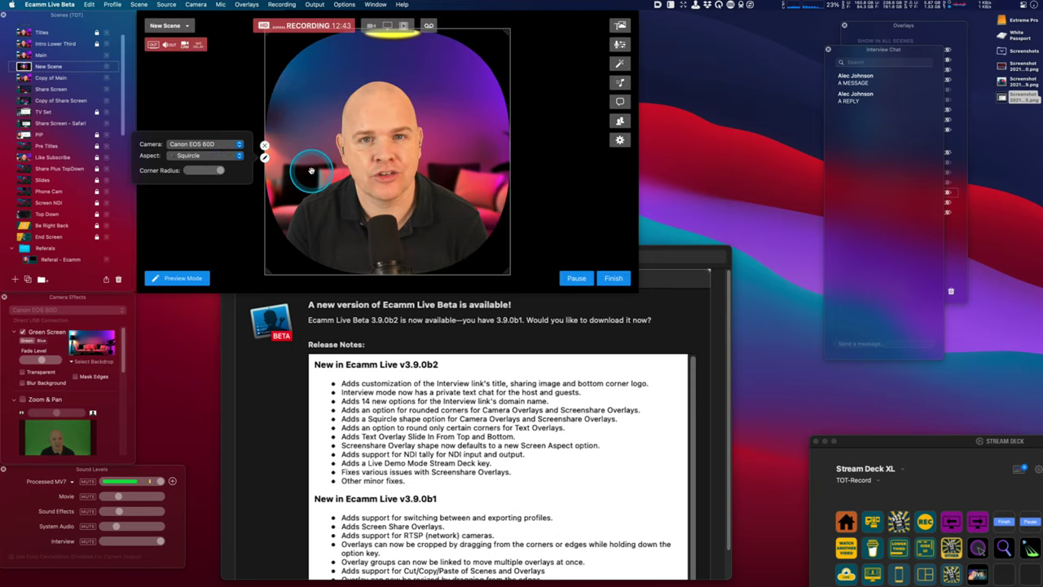
mouse_move(330, 176)
left_mouse_down()
mouse_move(369, 169)
mouse_move(341, 167)
left_mouse_up()
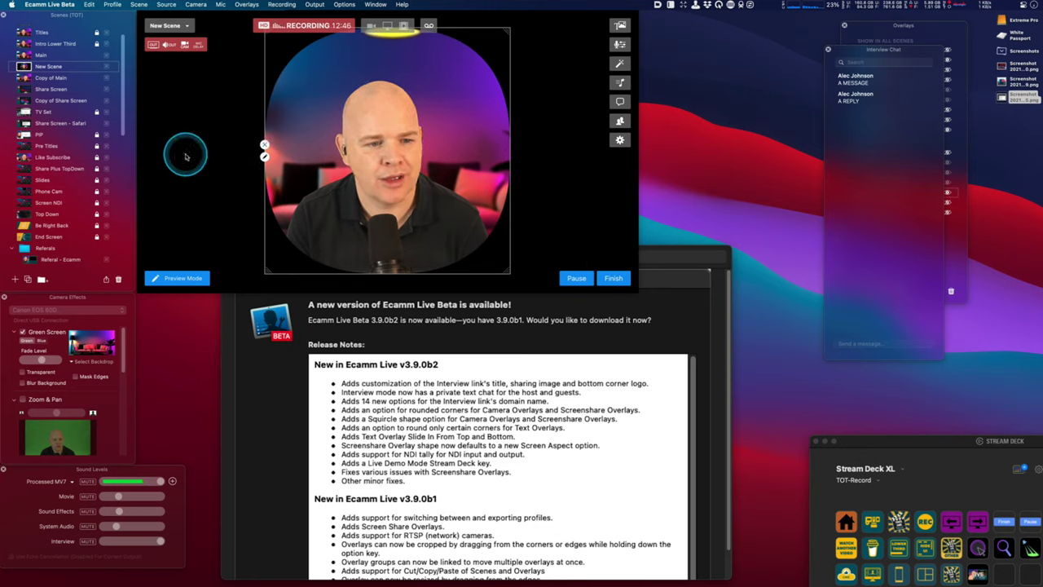
Reduce the squircle overlay's corner radius to slightly above mid-range and shift the overlay a little to the left
left_click(264, 156)
left_click_drag(235, 170, 205, 170)
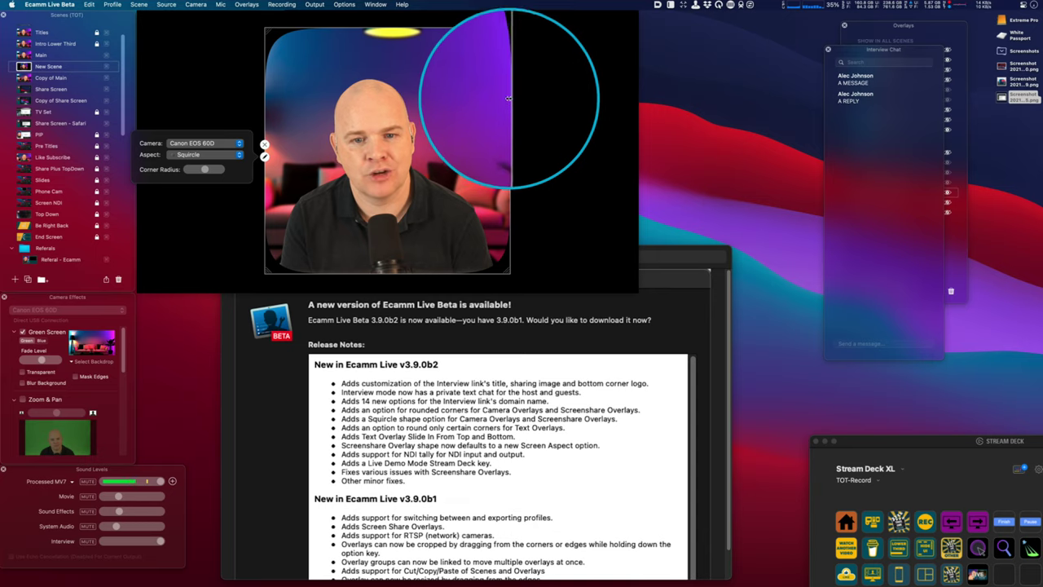
left_click_drag(205, 170, 211, 169)
left_click(355, 155)
mouse_move(355, 155)
left_mouse_down()
mouse_move(319, 142)
mouse_move(203, 158)
mouse_move(310, 164)
mouse_move(337, 145)
left_mouse_up()
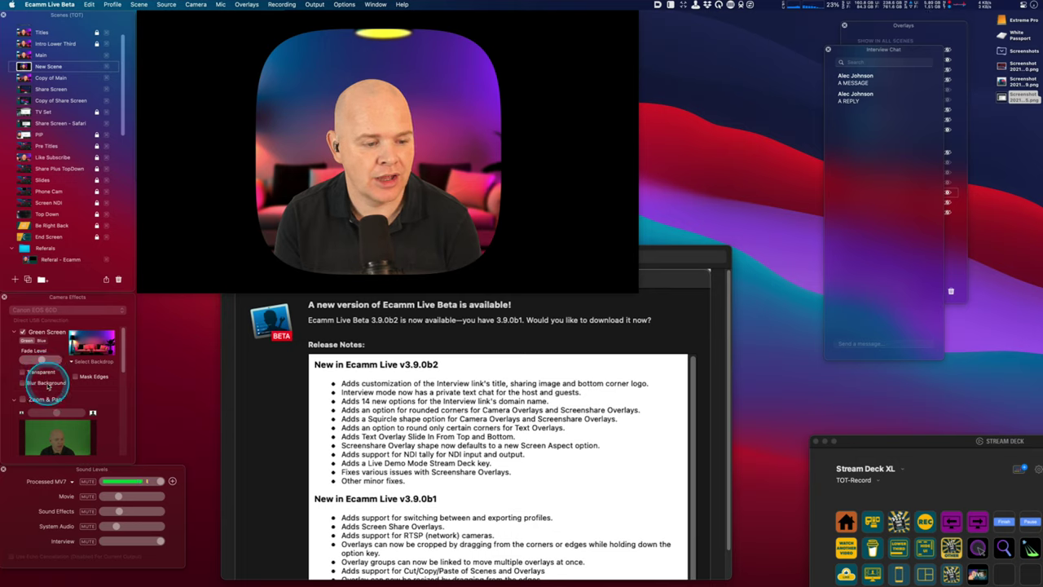
Enable Zoom & Pan with a slight zoom-in on the camera and move the squircle overlay to the left of the frame
left_click(23, 399)
left_click_drag(36, 411, 61, 414)
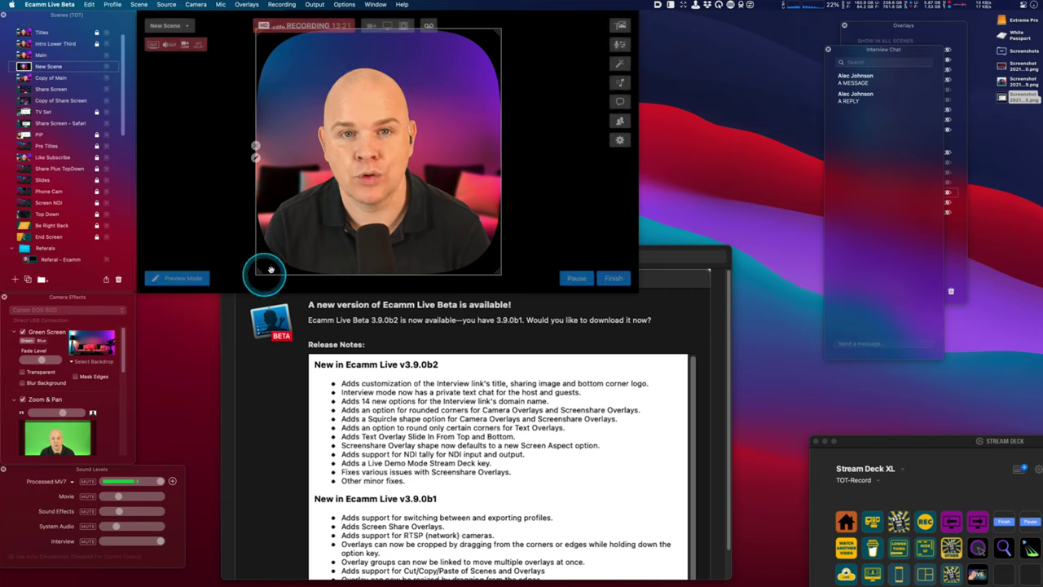
left_click_drag(350, 214, 289, 210)
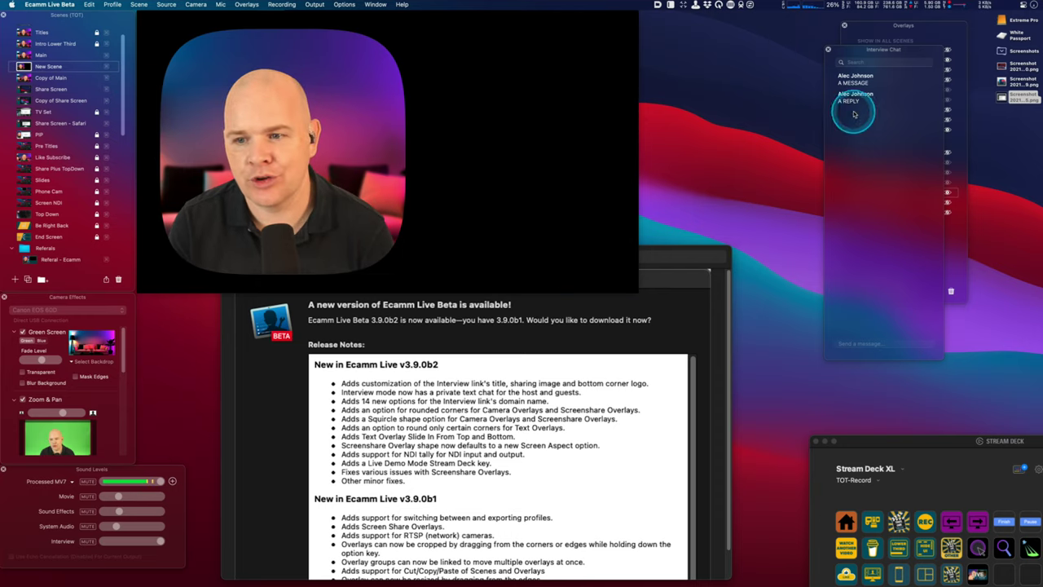
Close the Interview Chat window and move the Overlays window beside the main video window
left_click(829, 51)
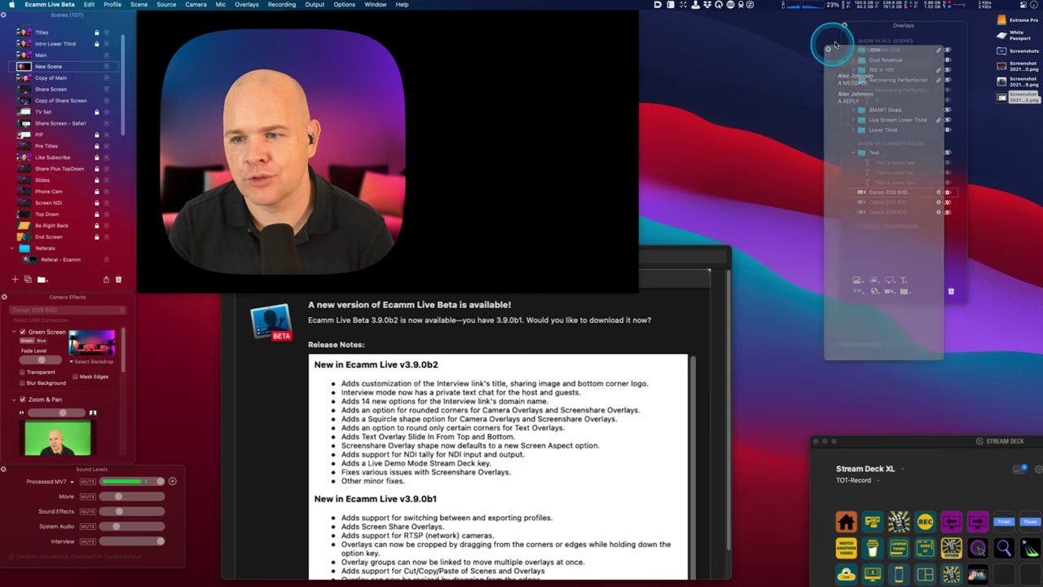
left_click_drag(862, 25, 710, 18)
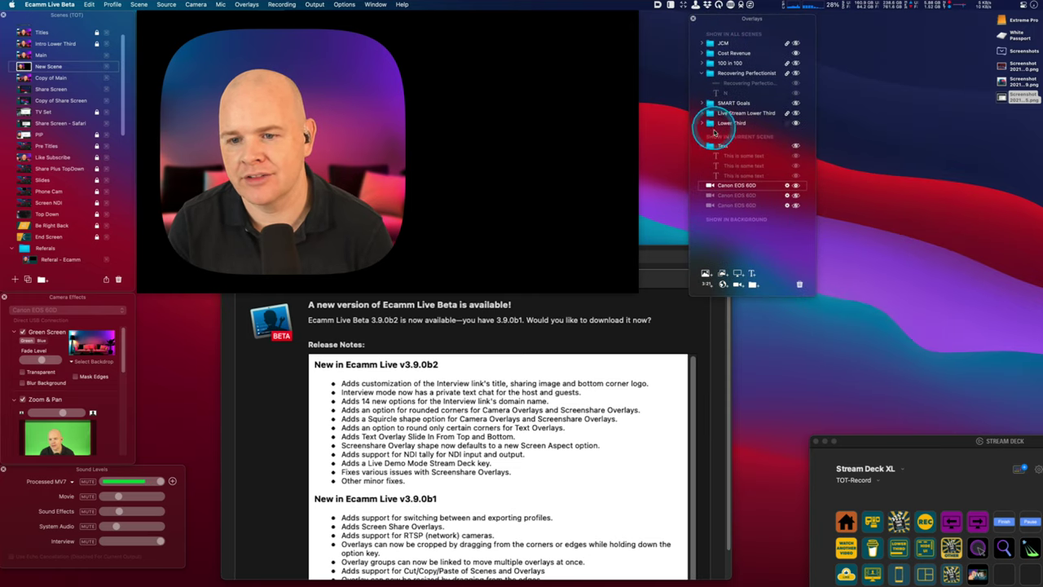
Show the Text overlay group and arrange its three lines as one stack to the right of the camera overlay
left_click(796, 147)
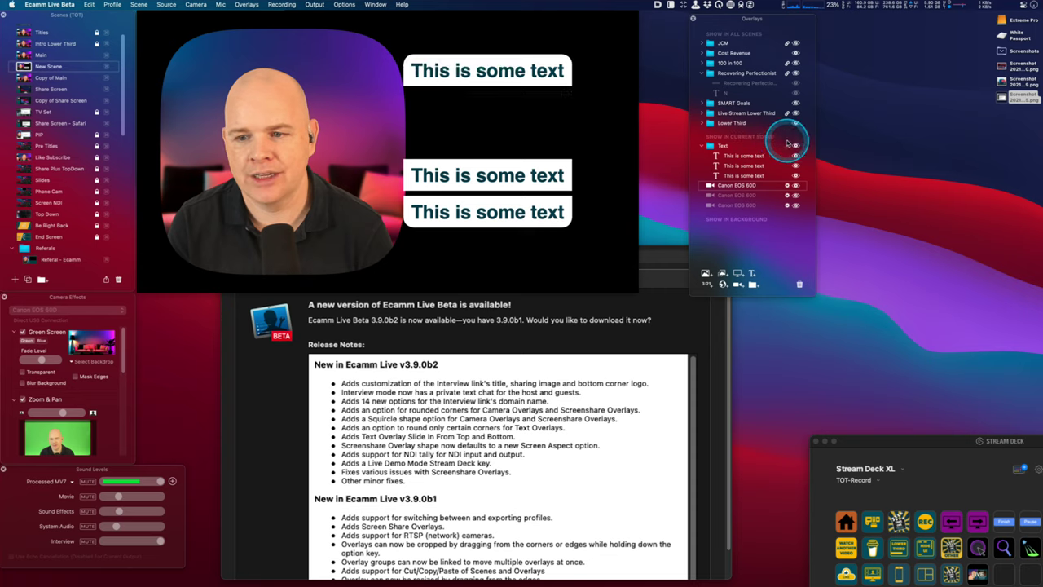
left_click(471, 141)
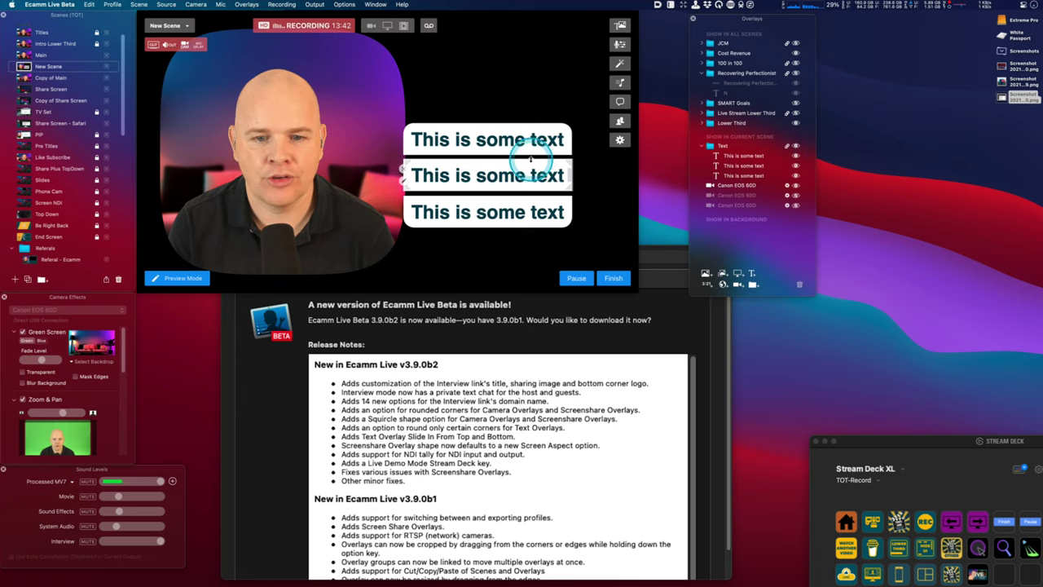
left_click_drag(507, 168, 534, 140)
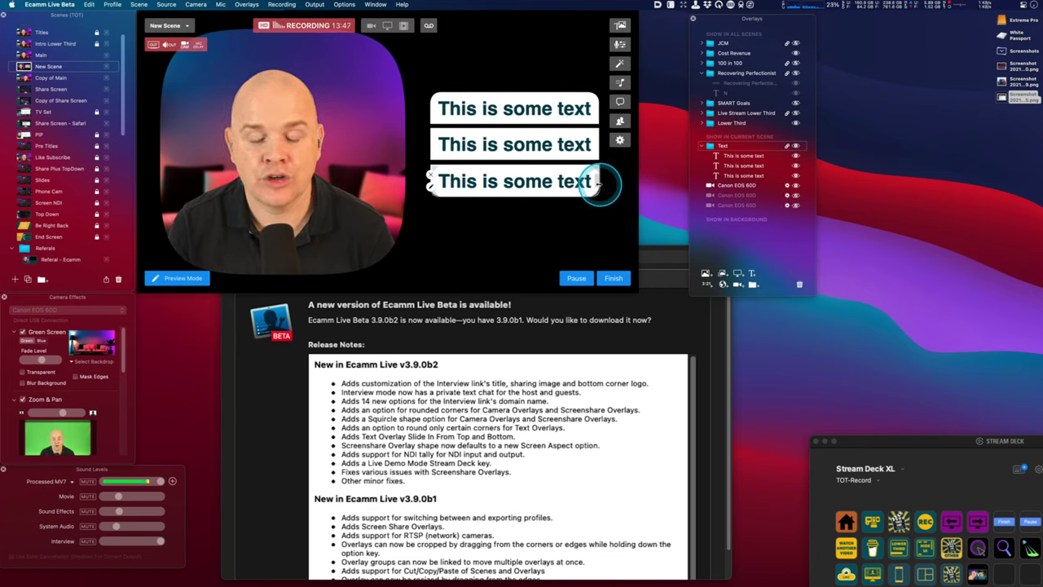
Review the bottom text overlay's style, corner and font settings and save them
double_click(429, 183)
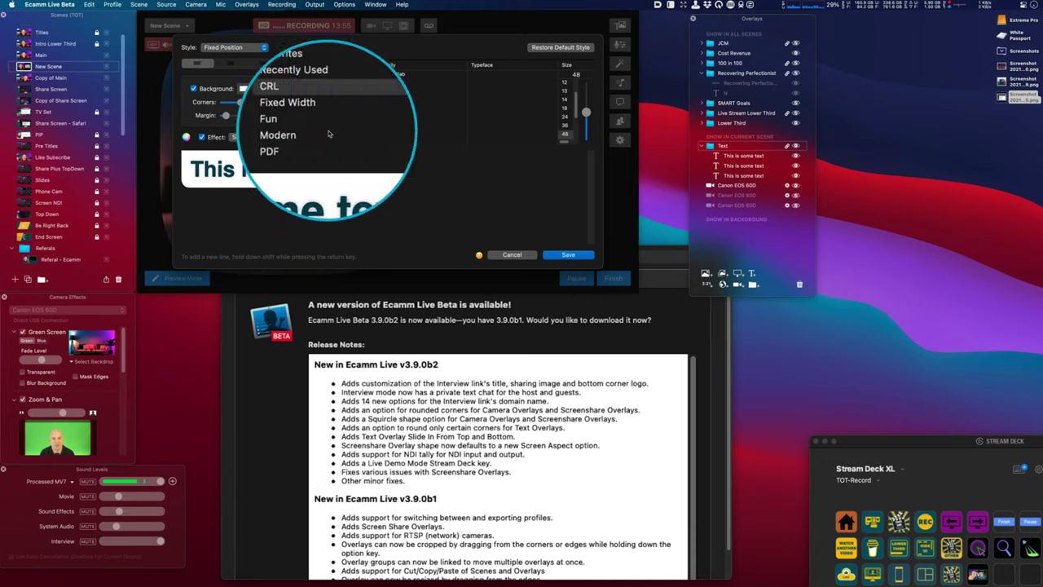
left_click(568, 254)
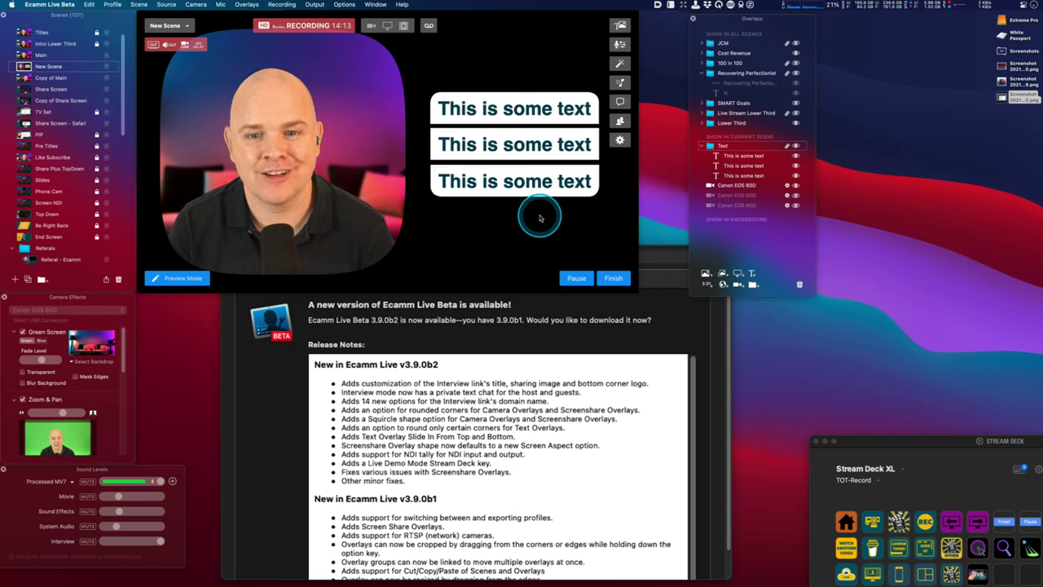
Set the middle "This is some text" overlay's style to Fly In From Right and save it
left_click(511, 138)
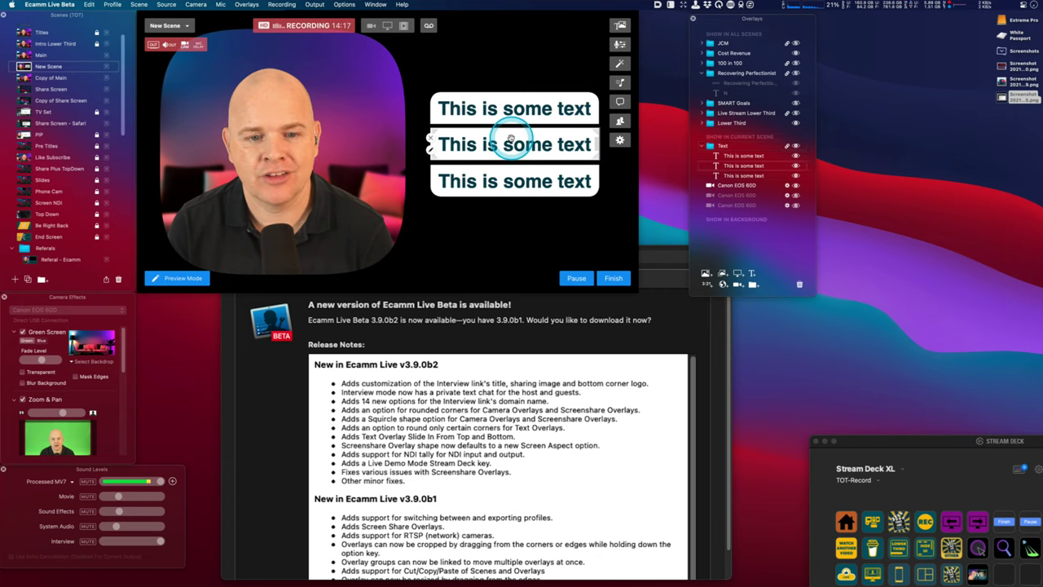
double_click(430, 151)
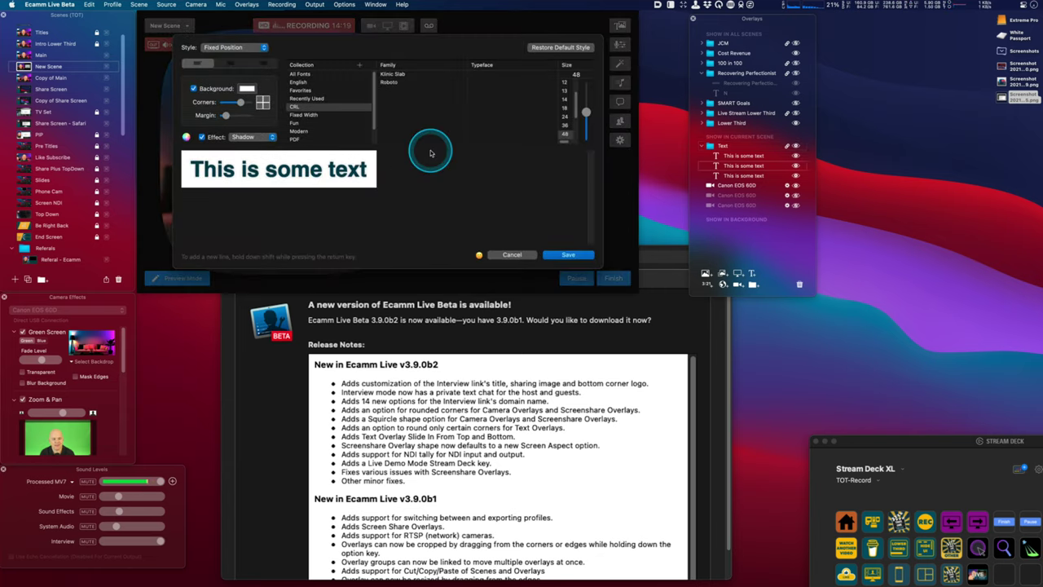
left_click(266, 49)
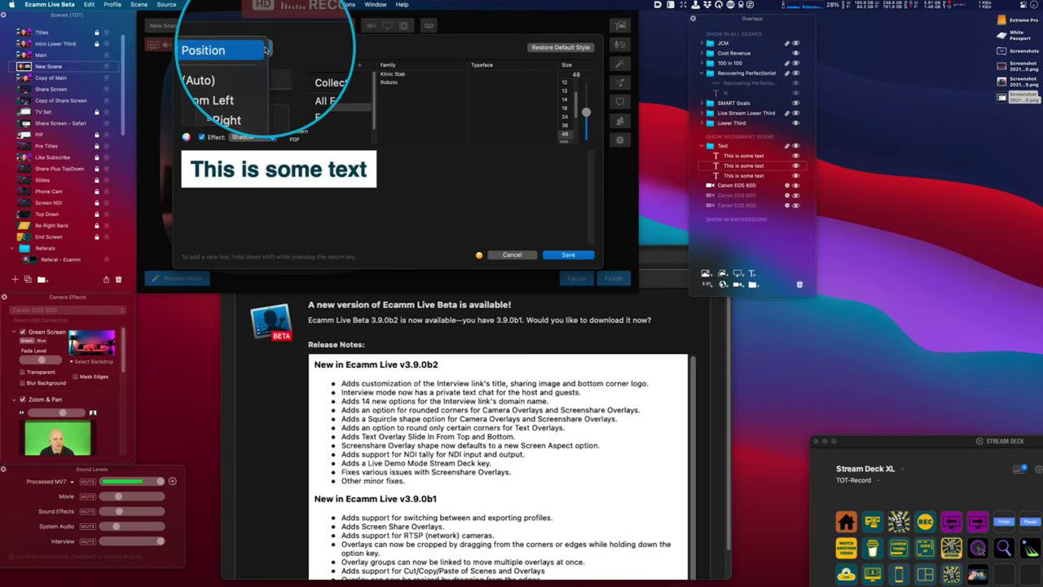
left_click(226, 88)
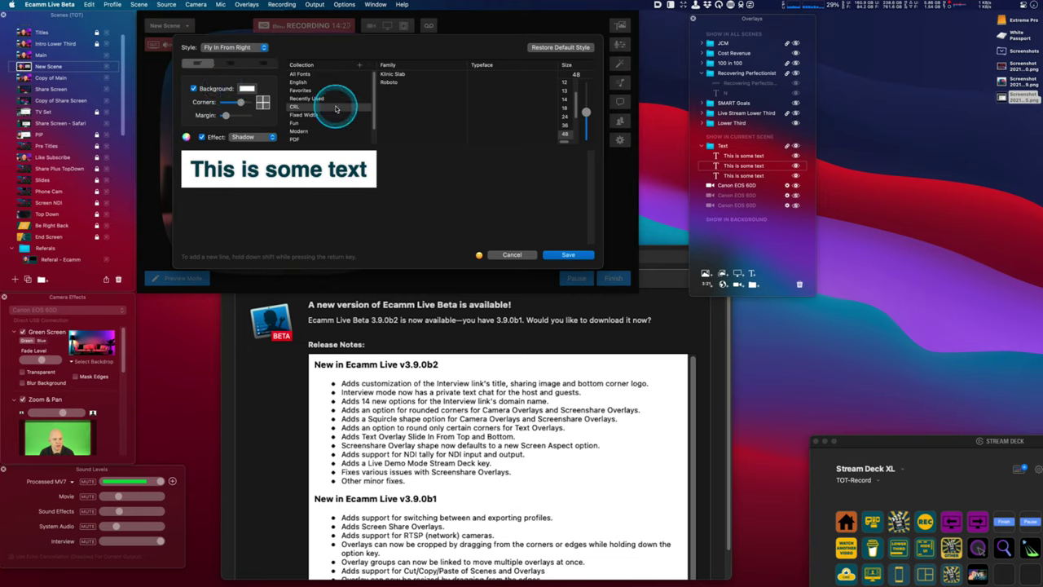
left_click(569, 255)
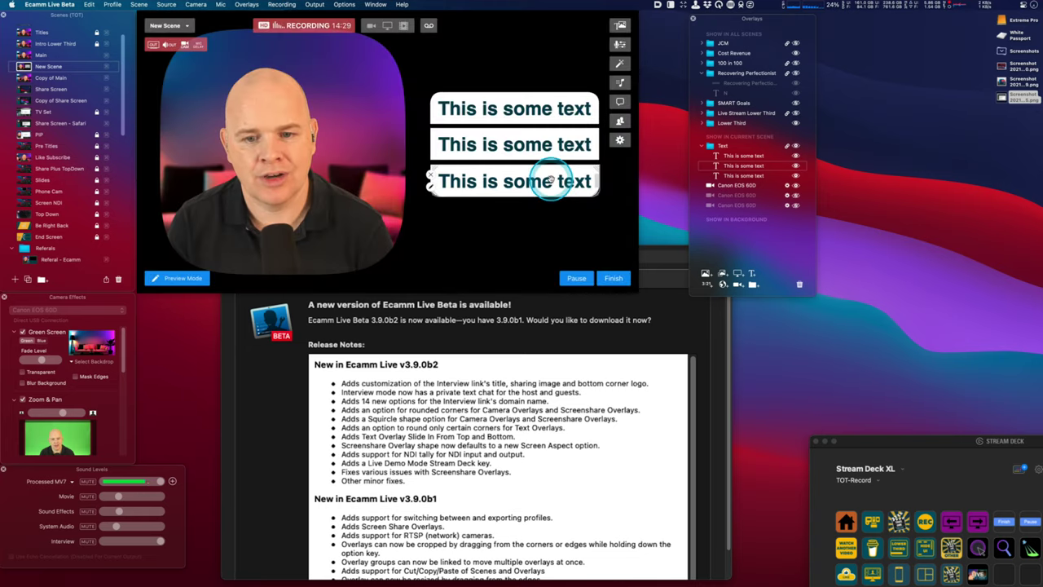
Set the bottom text overlay's style to Fly In From Bottom, save it, and hide and reshow the Text group to play the animations
double_click(431, 181)
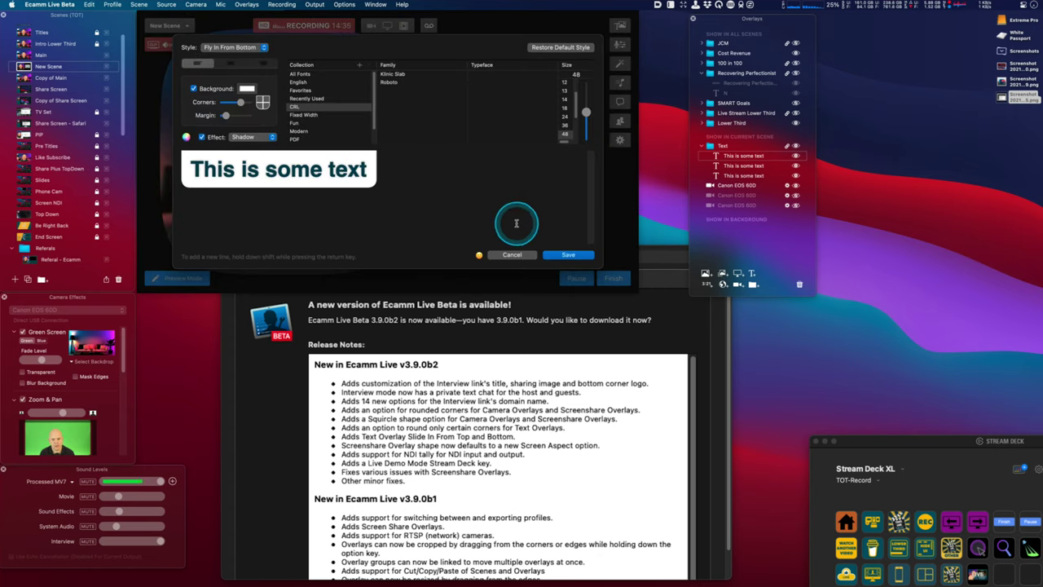
left_click(567, 255)
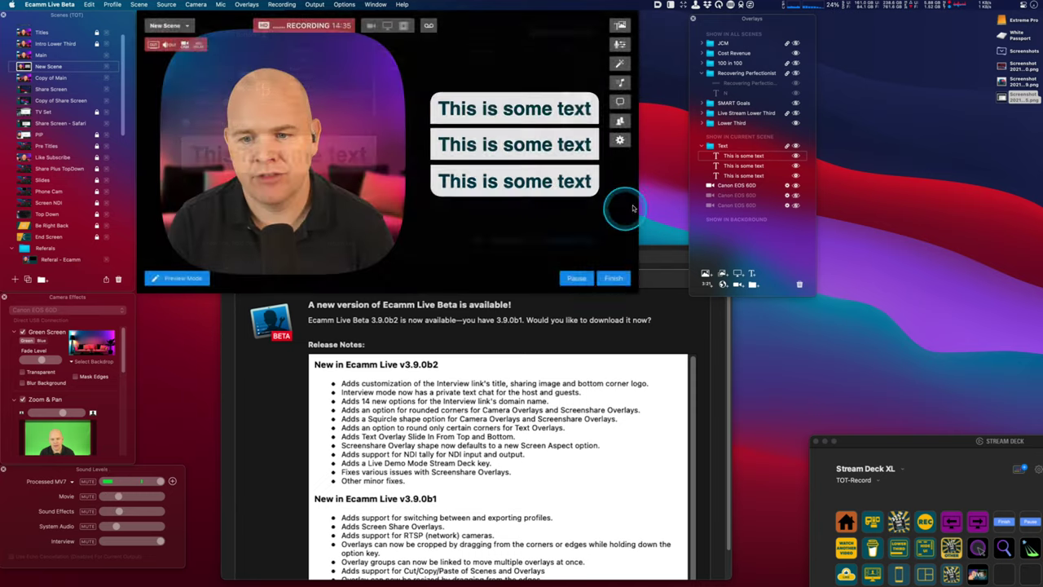
left_click(796, 146)
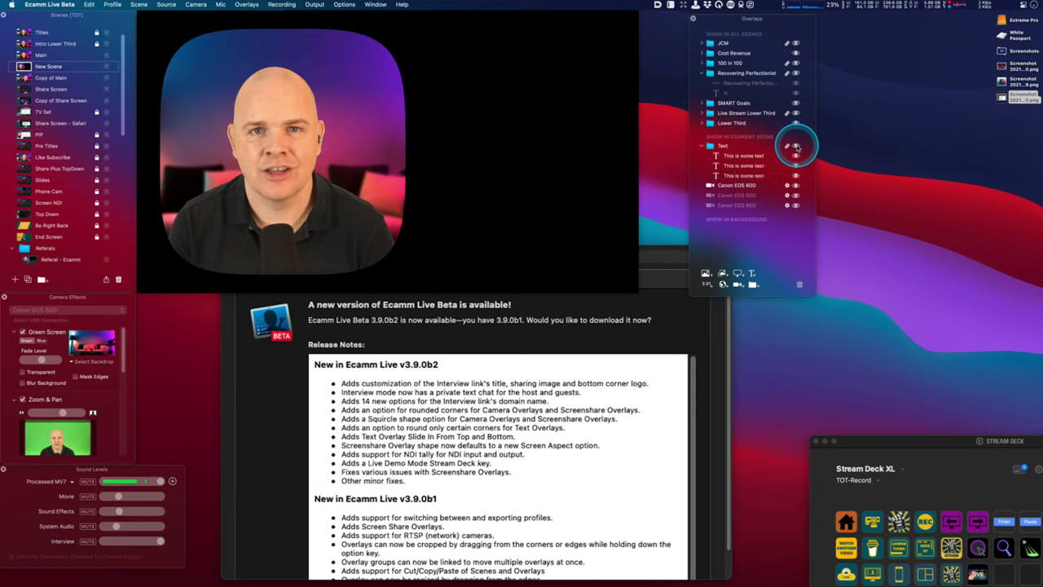
left_click(796, 146)
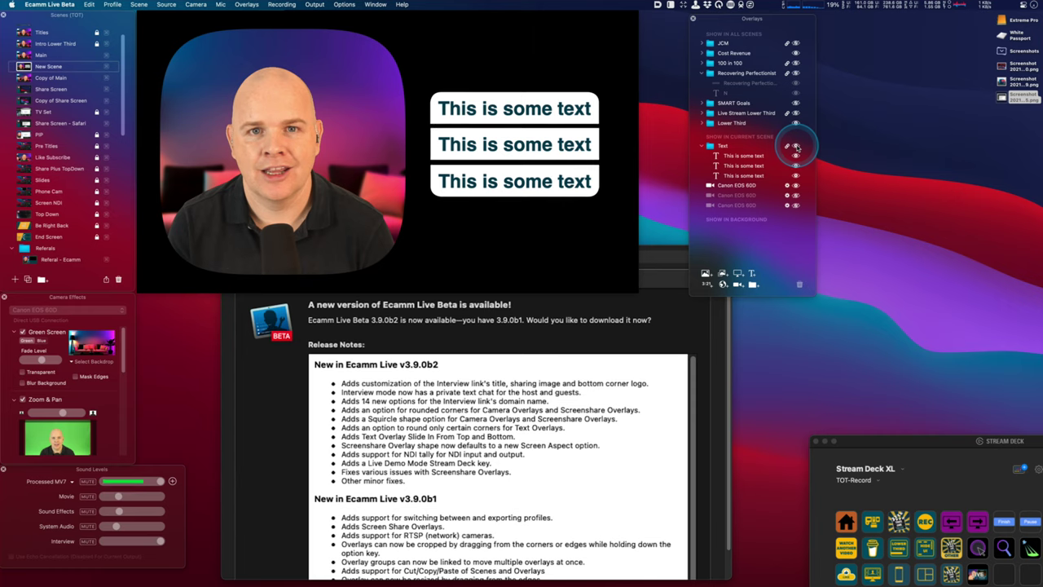
mouse_move(477, 76)
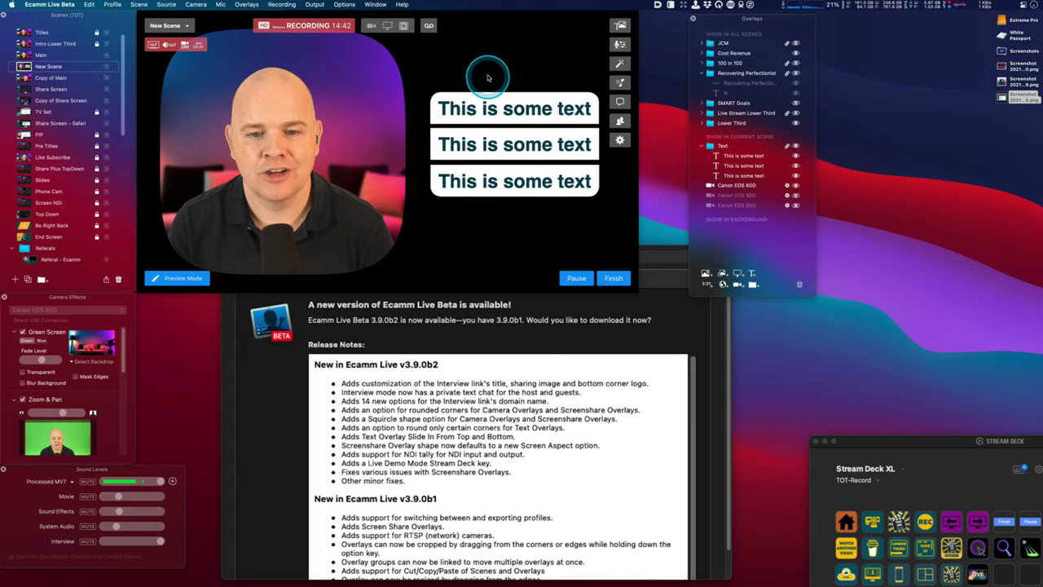
left_click(490, 209)
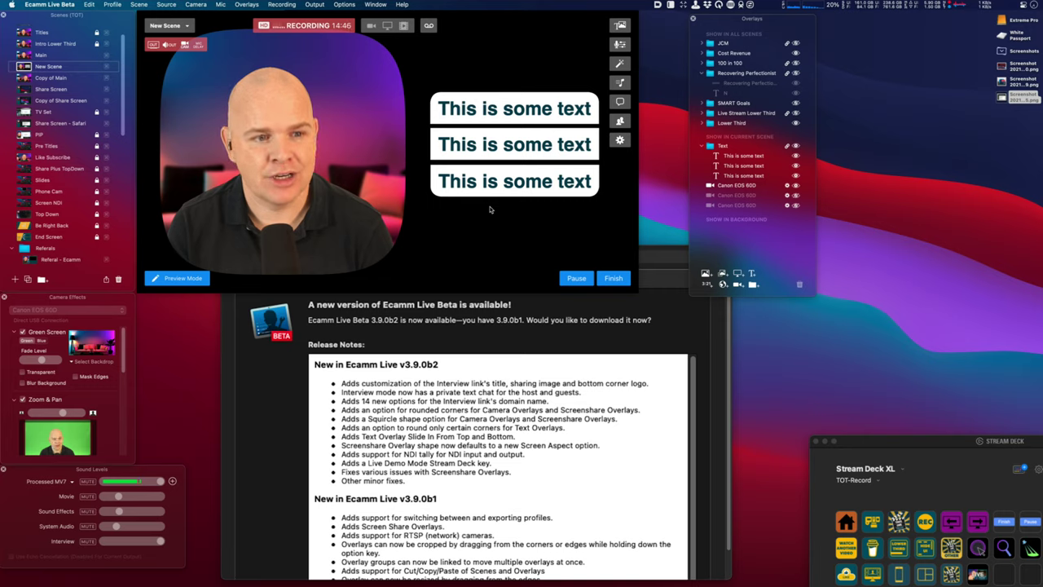
Add a Screen Share overlay of the Primary Display to New Scene and place it between the camera overlay and the text stack
left_click(334, 151)
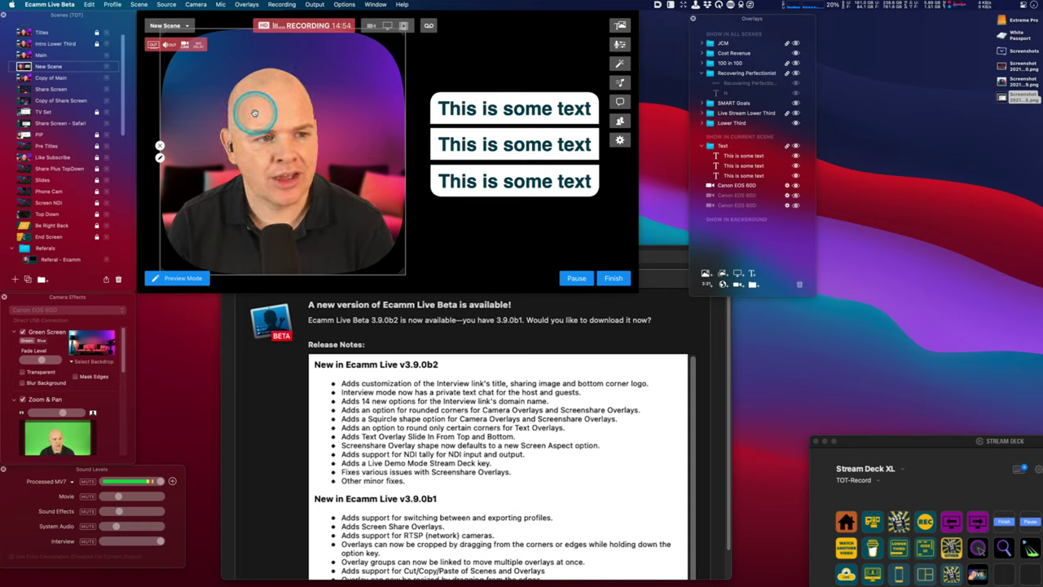
left_click(117, 18)
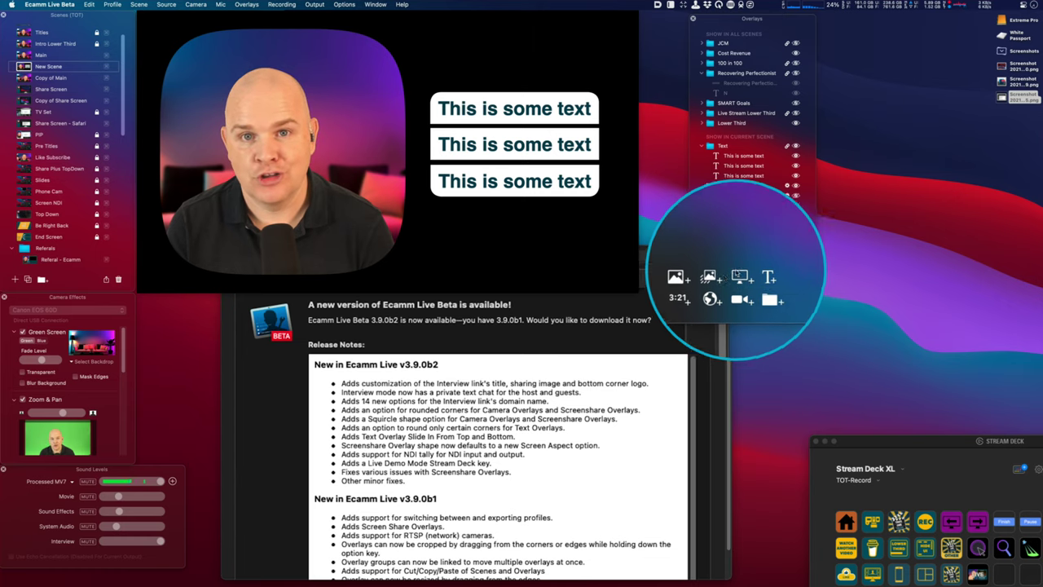
left_click(737, 273)
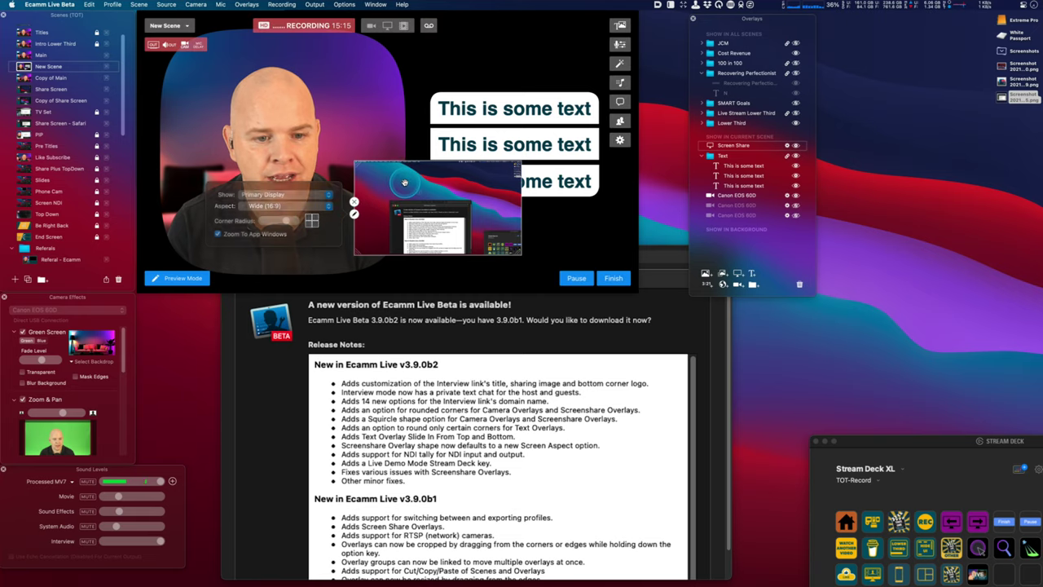
left_click_drag(404, 183, 406, 198)
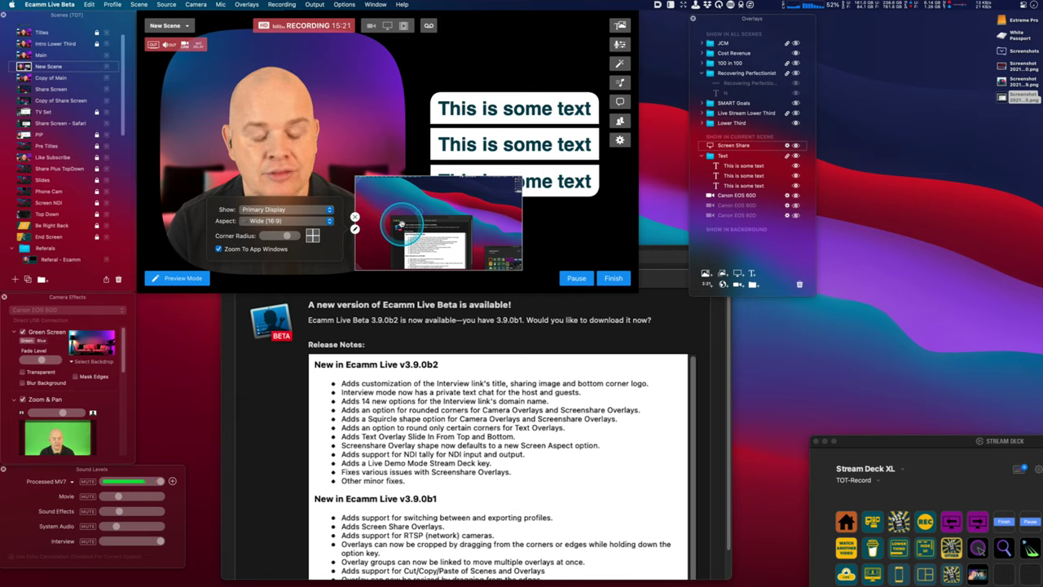
Review the aspect options of the Screen Share overlay and keep Wide (16:9)
left_click(330, 223)
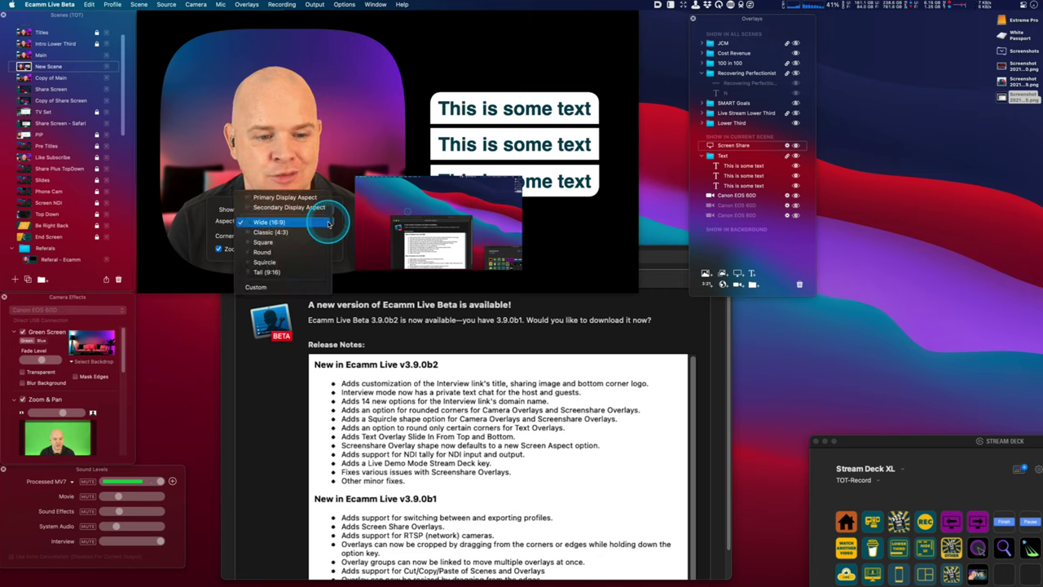
left_click(248, 202)
left_click(403, 207)
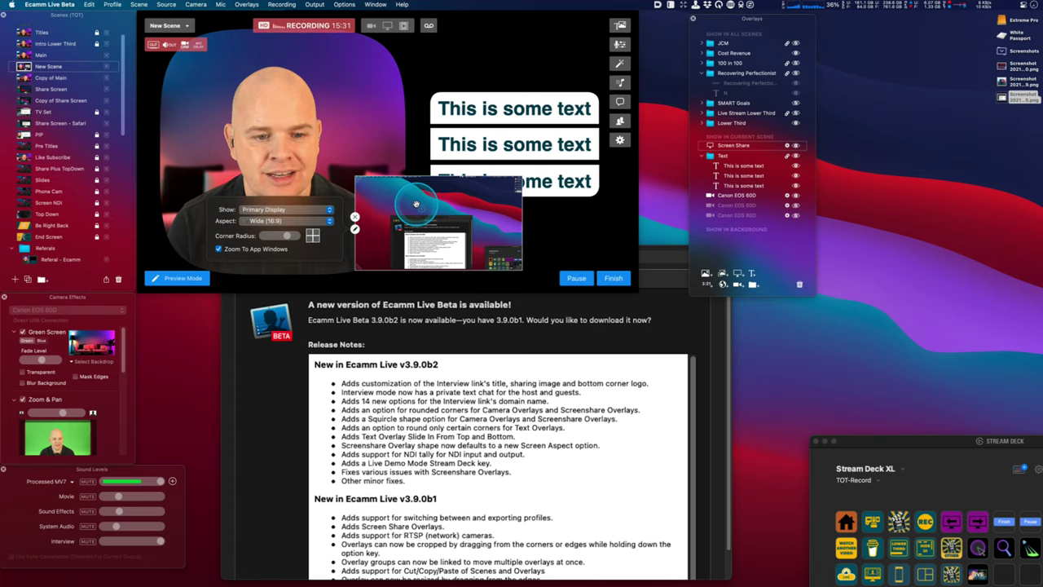
Reposition the Screen Share overlay slightly up over the lower part of the text stack
left_click_drag(410, 207, 428, 193)
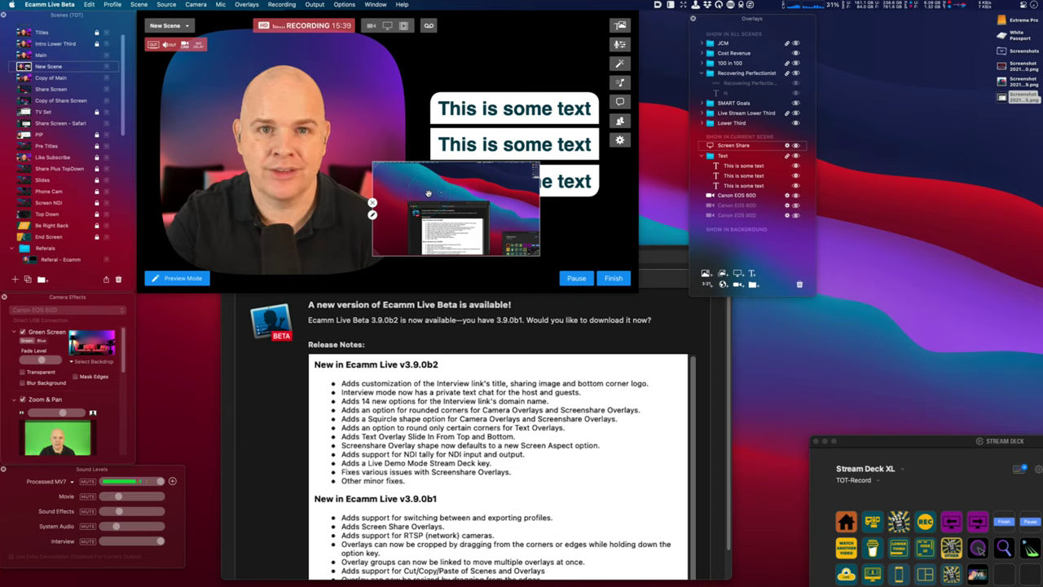
left_click(465, 224)
left_click(470, 169)
left_click(462, 197)
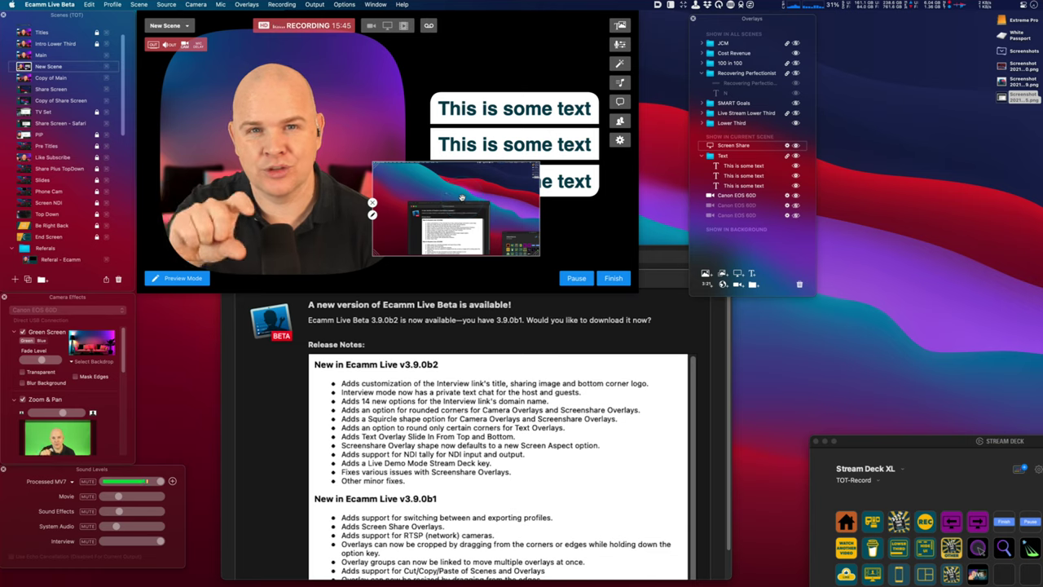
left_click(454, 201)
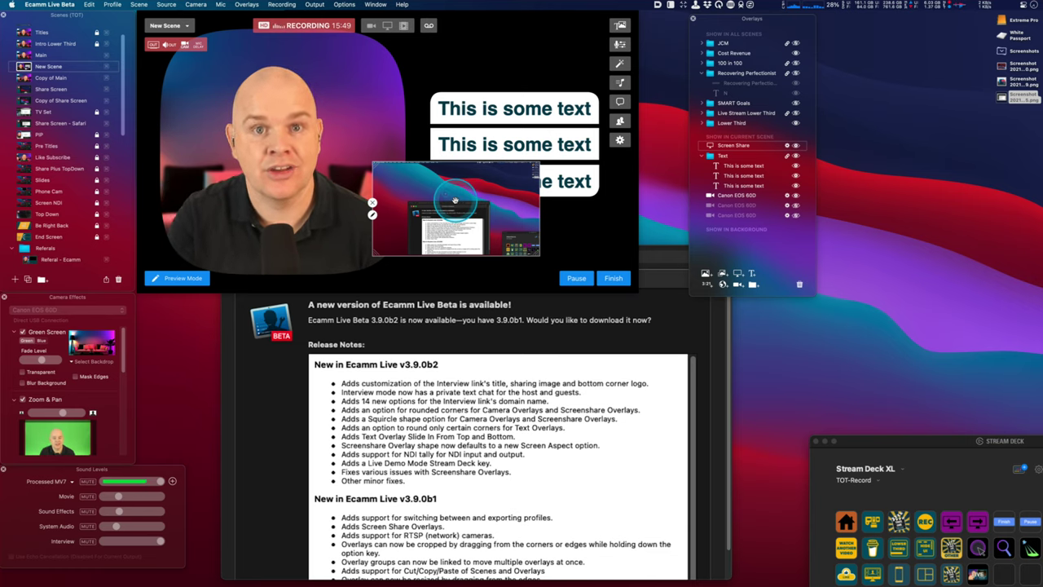
left_click_drag(455, 200, 456, 186)
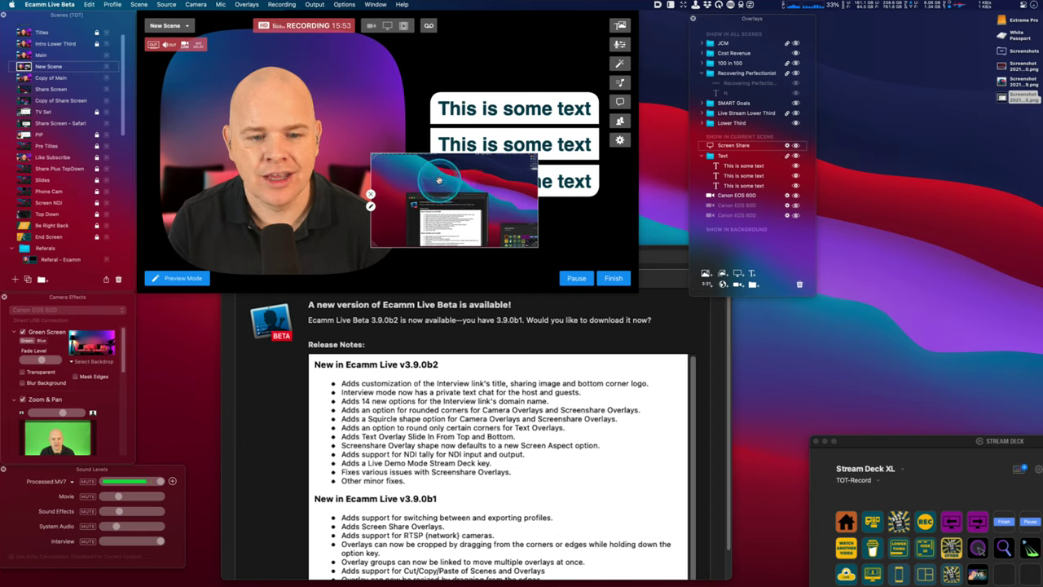
Remove the Screen Share overlay from view in New Scene, leaving the camera and text overlays
left_click(391, 200)
left_click(378, 201)
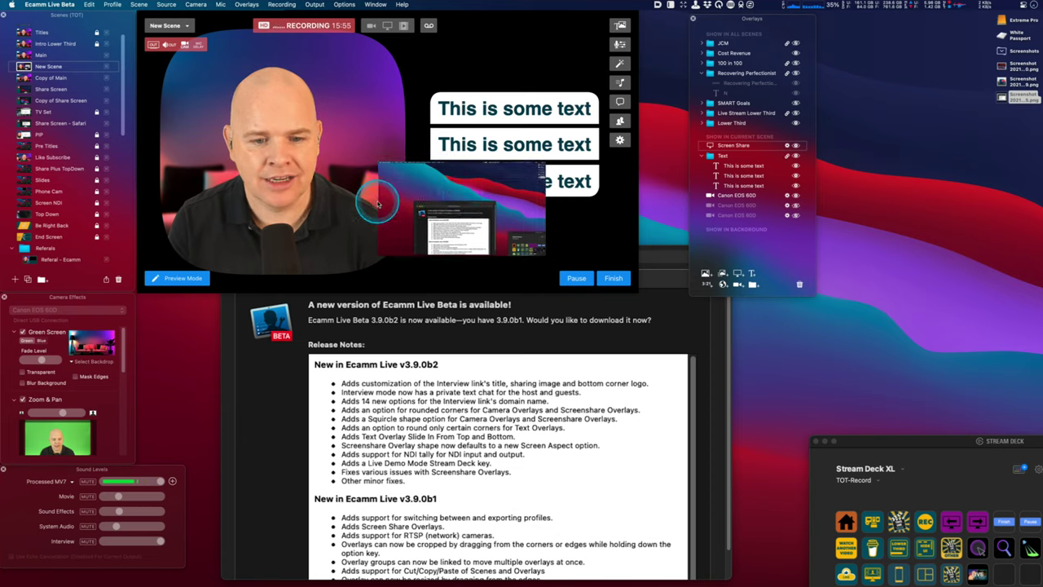
left_click(438, 212)
left_click(445, 278)
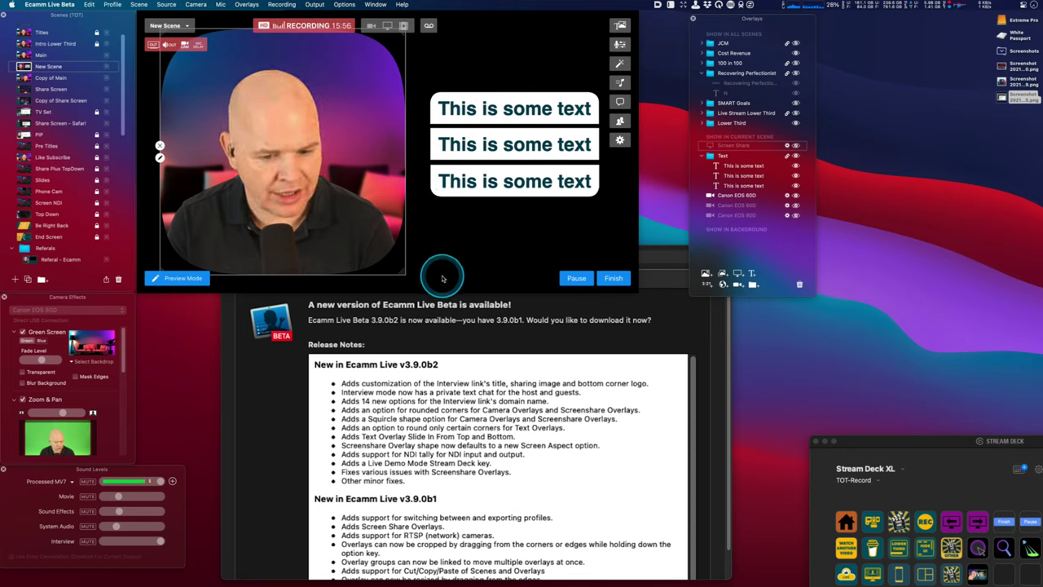
Show the release notes in the Share Screen - Safari scene and move the Stream Deck window over them
left_click(460, 367)
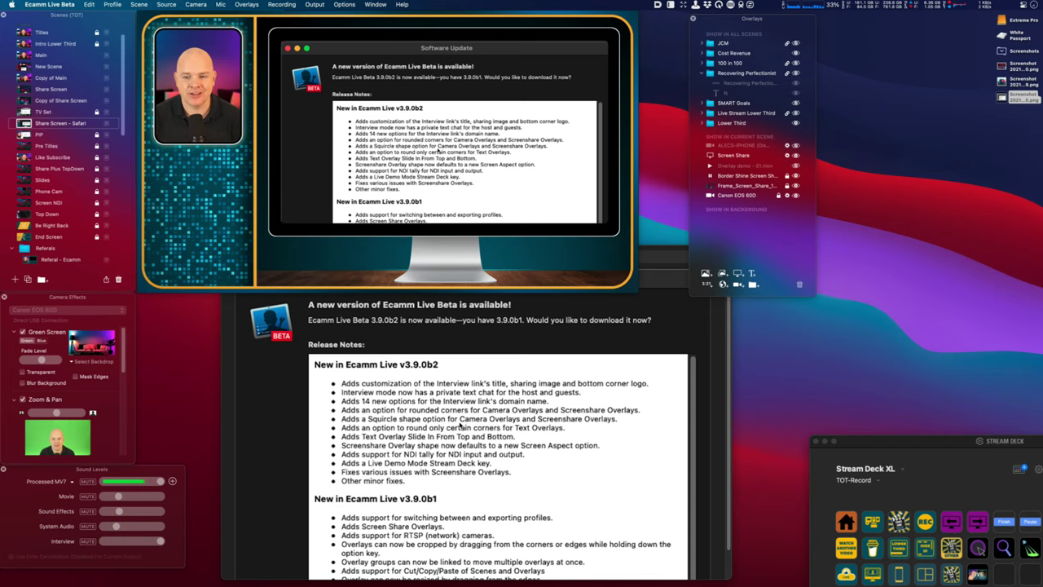
left_click_drag(920, 445, 428, 397)
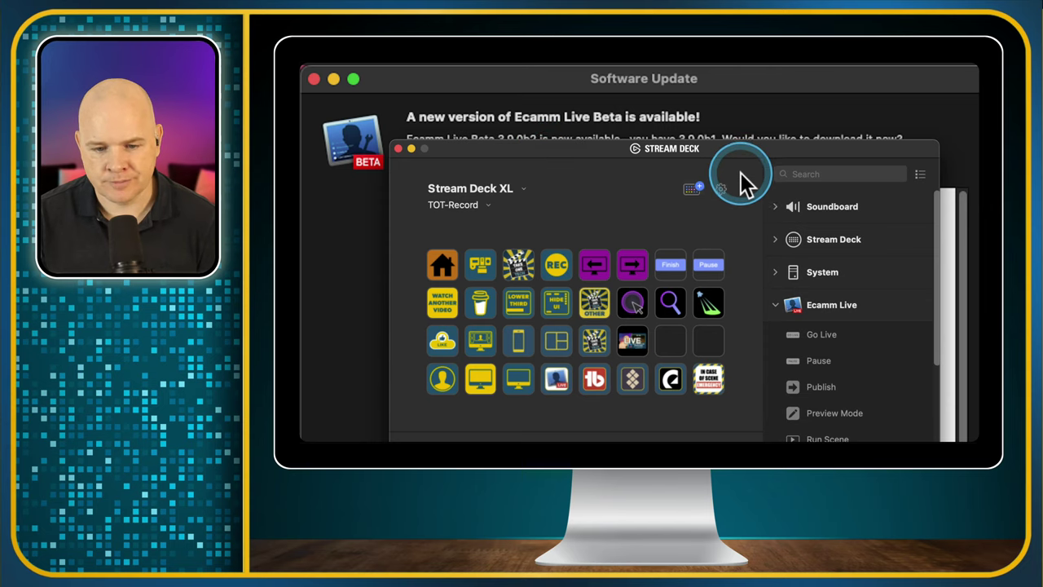
left_click_drag(743, 151, 711, 88)
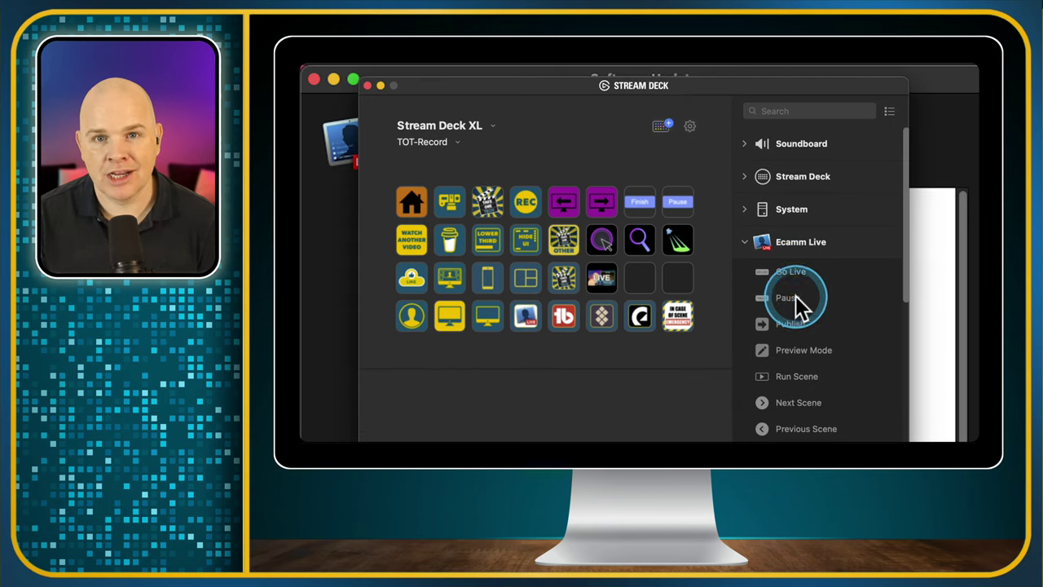
Look through the Ecamm Live actions in Stream Deck for the new Live Demo Mode key
scroll(802, 314, "down", 3)
scroll(811, 329, "down", 5)
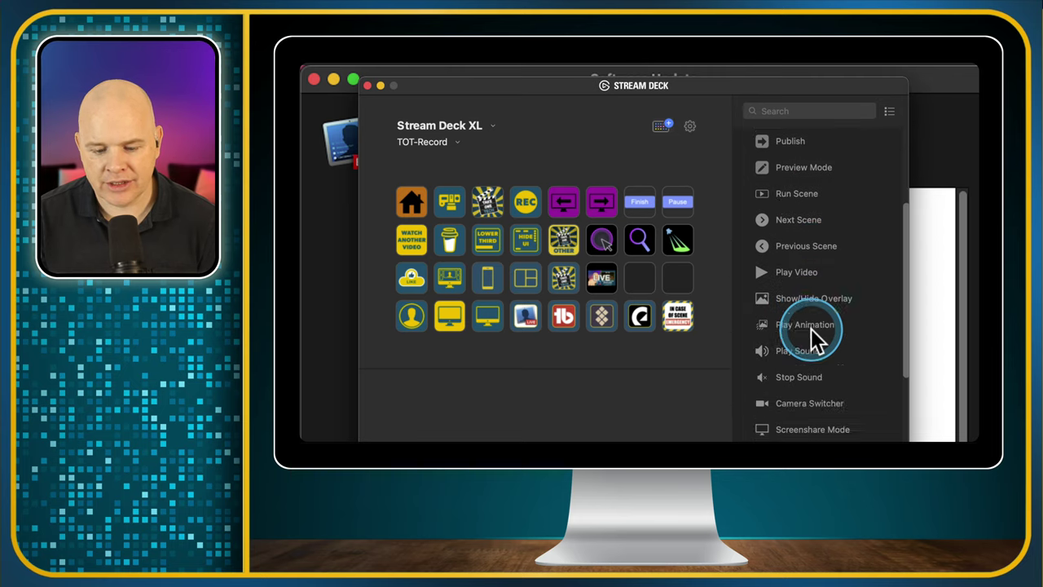
scroll(811, 328, "down", 4)
left_click(812, 331)
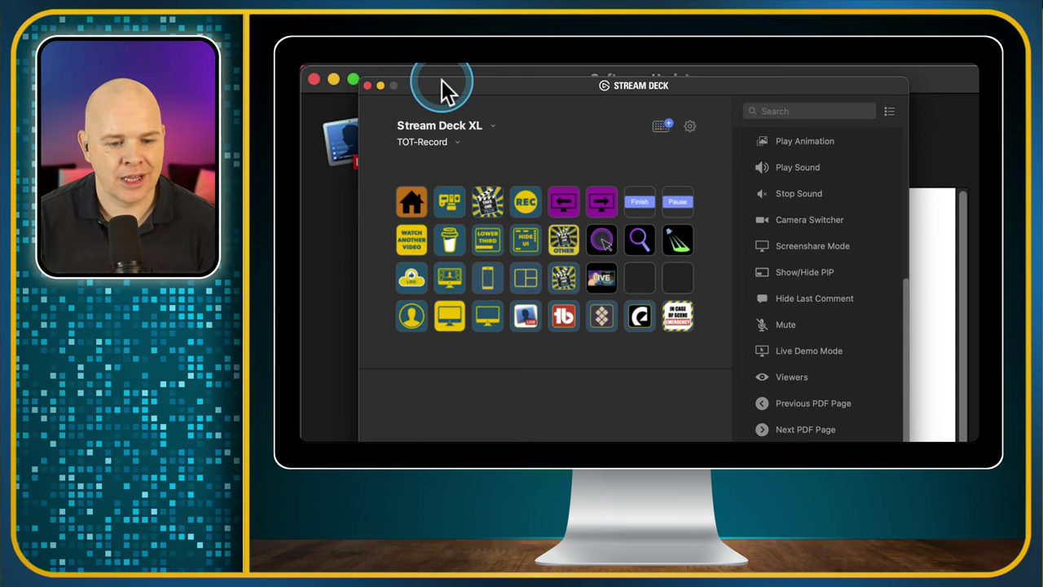
left_click(442, 81)
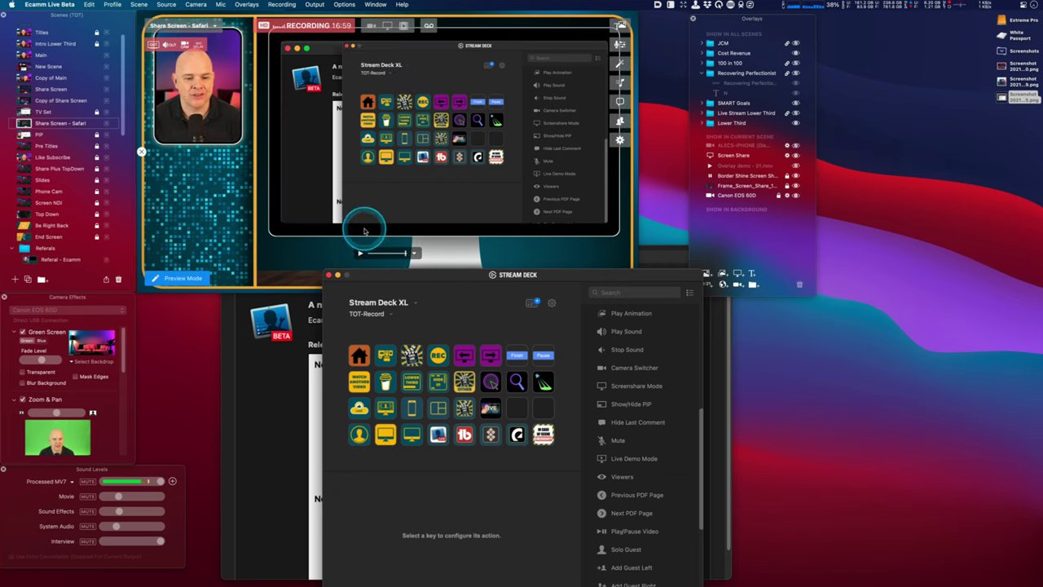
Move the Stream Deck window off the shared area, to the side of the release notes
left_click_drag(371, 277, 380, 299)
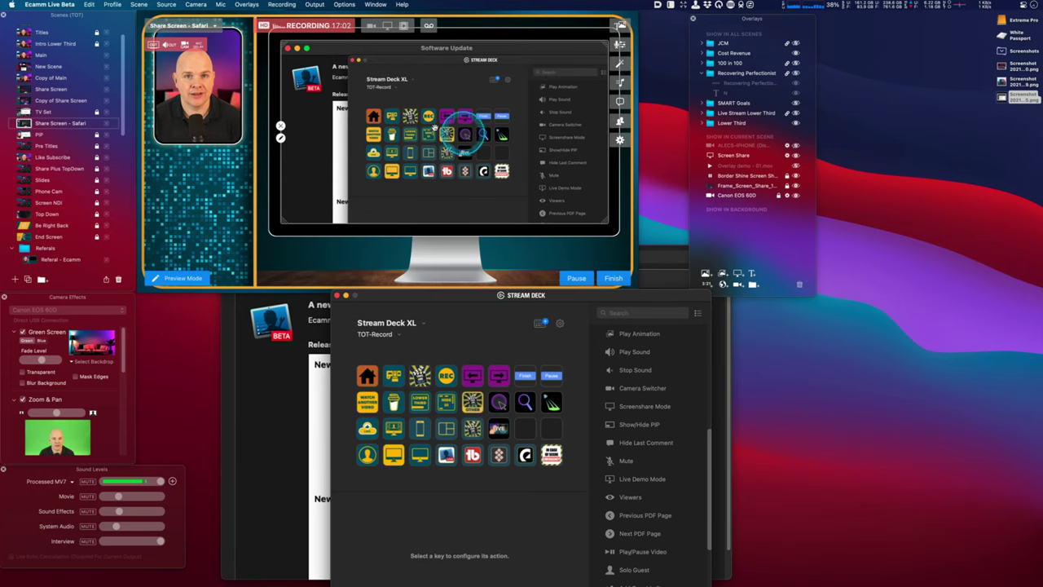
left_click_drag(449, 295, 416, 184)
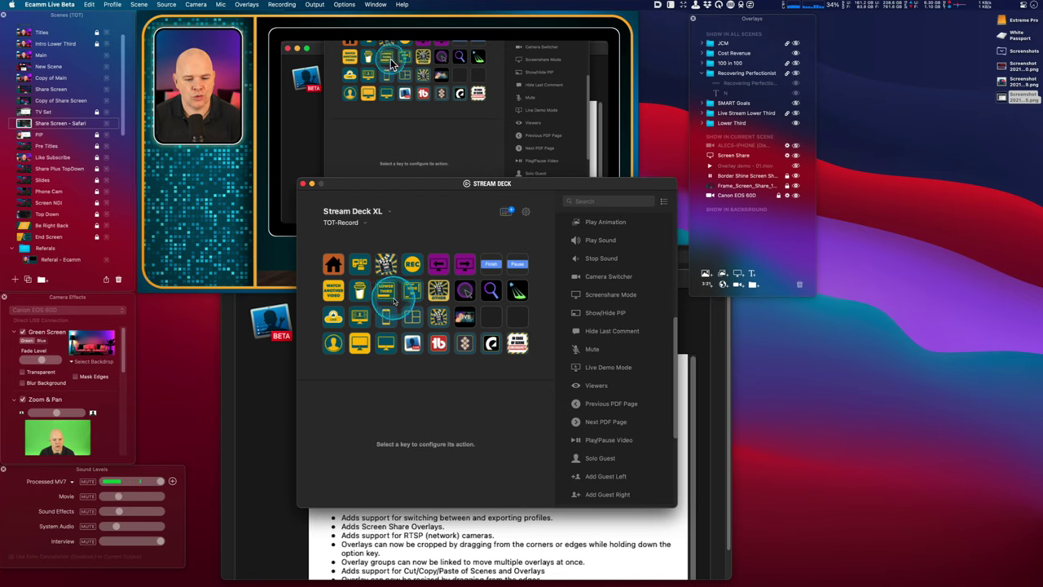
left_click_drag(332, 183, 789, 265)
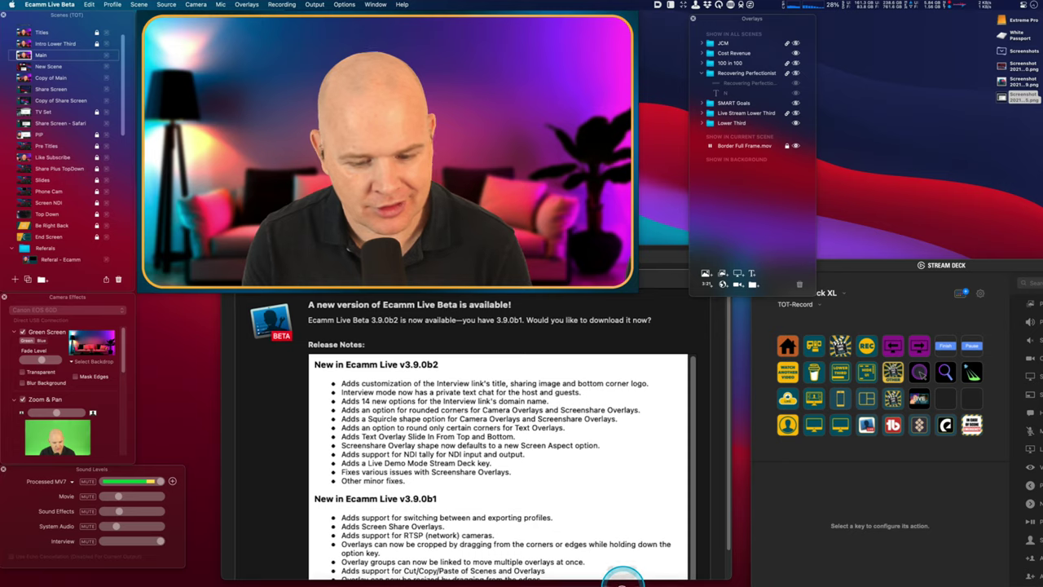
mouse_move(511, 570)
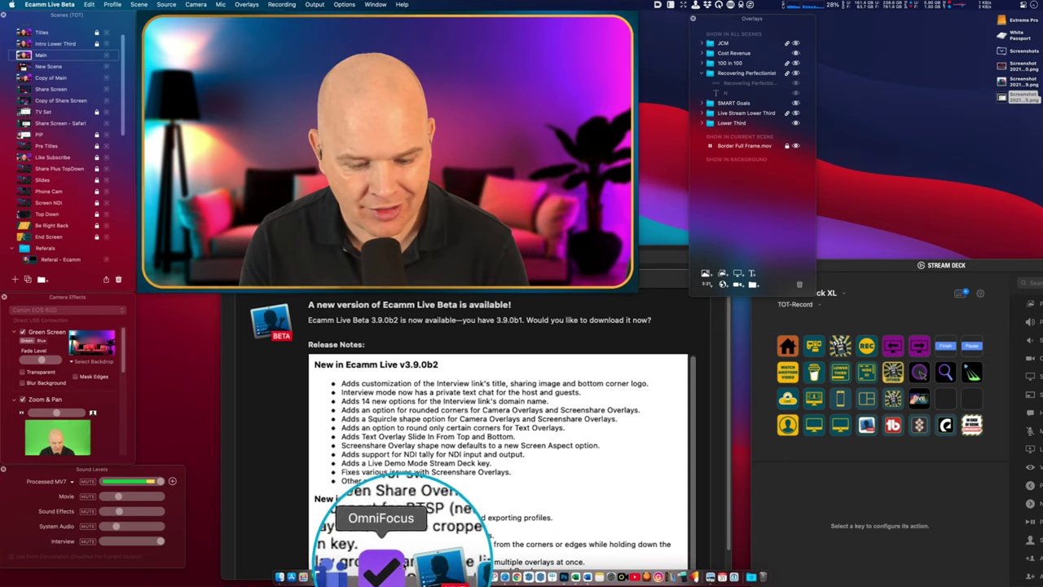